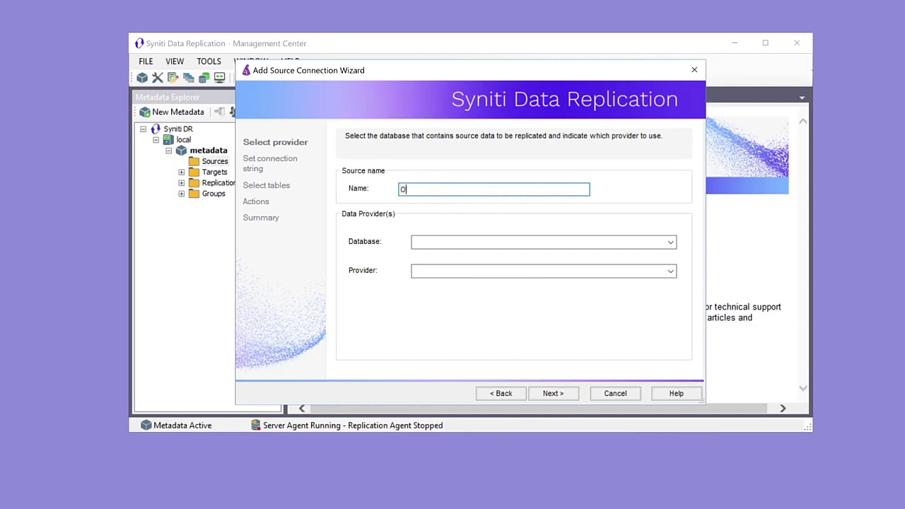
- Name the source connection Oracle-ERP, select Oracle as its database, and continue to the connection parameters
text(acle-ERP)
click(670, 242)
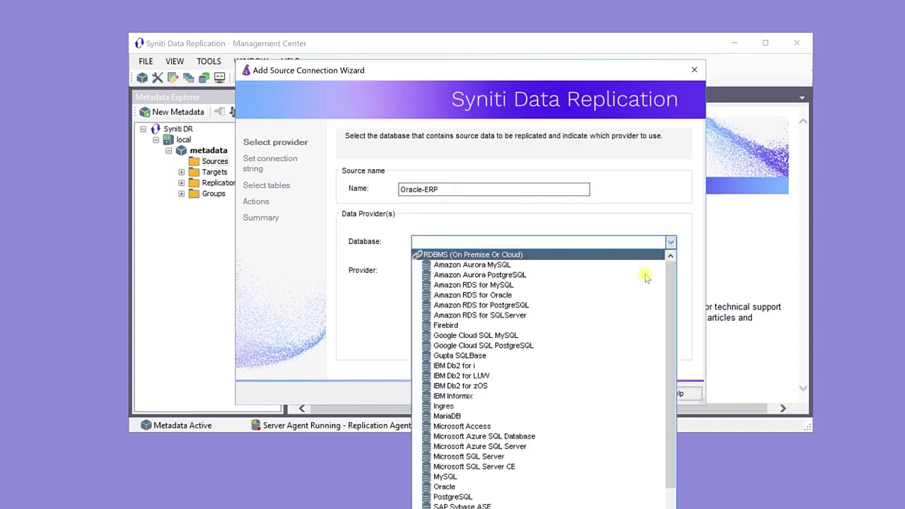
click(556, 487)
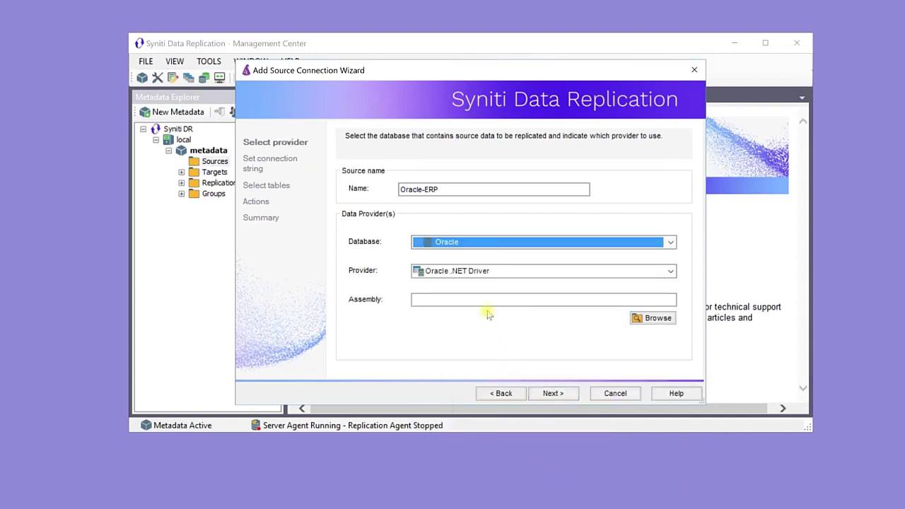
click(545, 395)
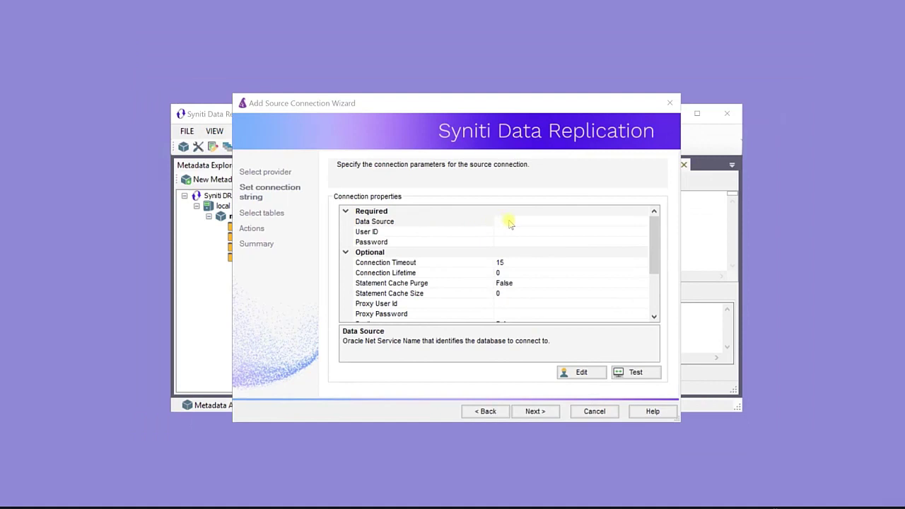
- Set the source's Data Source to 123.45.45.1/ORADB1 and User ID to SDR_USR, enter the database password, and test the connection
click(509, 220)
text(123)
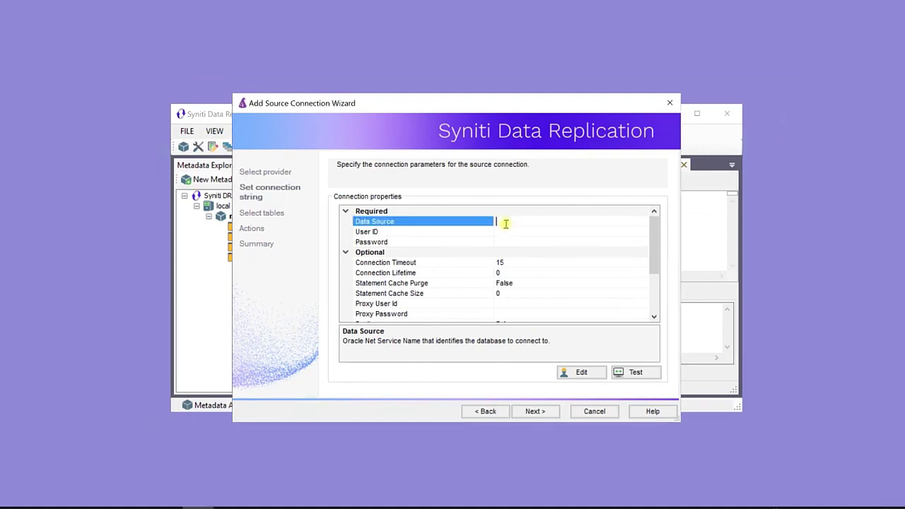
text(.45.45.1/ORADB1)
click(503, 231)
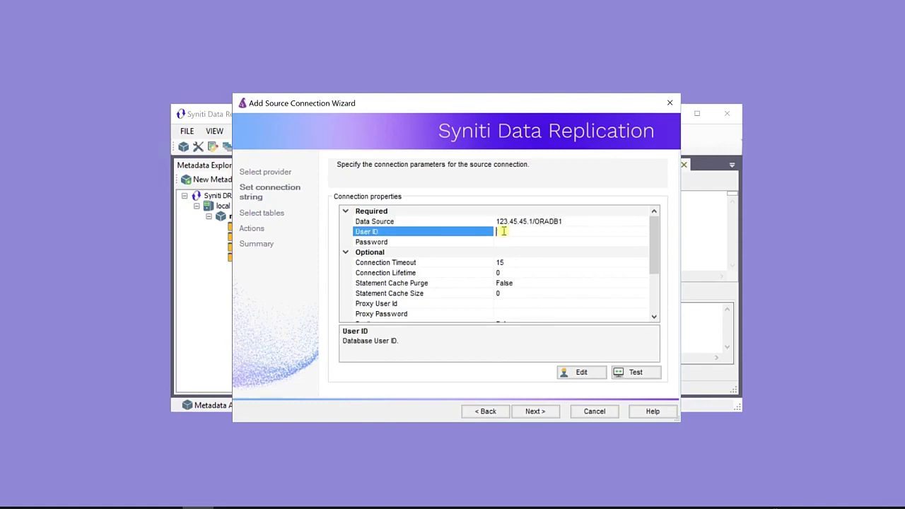
text(SDR_USR)
click(513, 242)
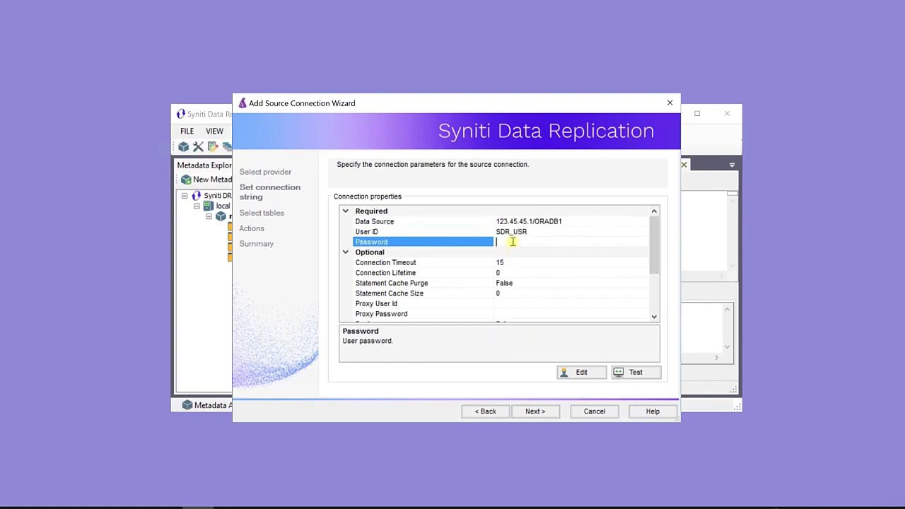
text(**********)
click(626, 374)
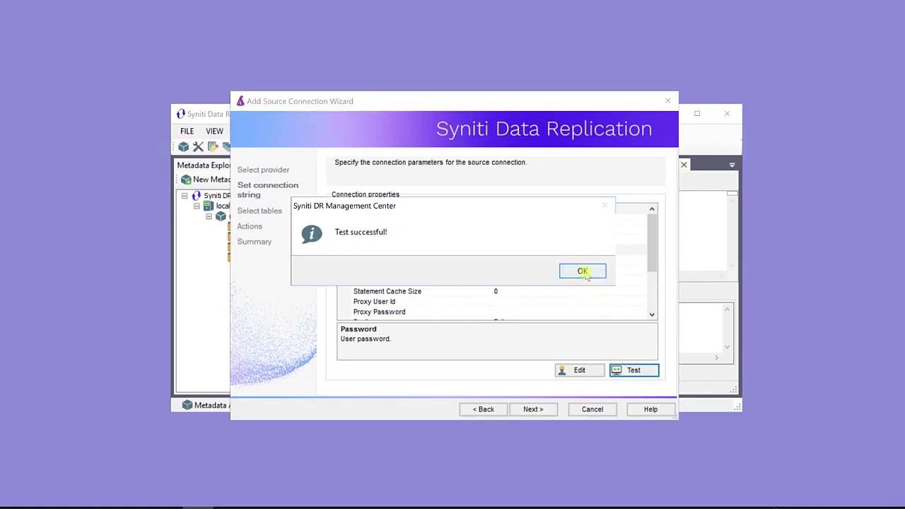
click(583, 272)
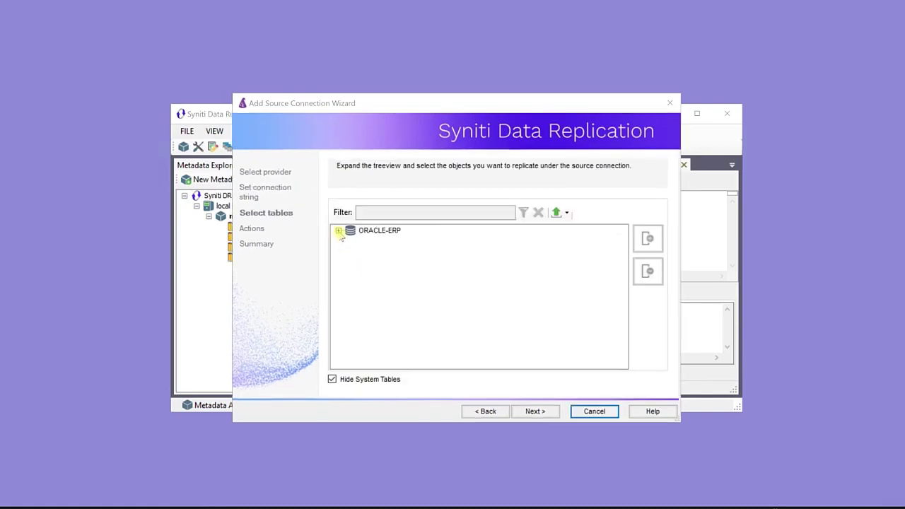
- Include the CUSTOMERS, ORDERDETAILS, ORDERS, PRODUCTS and SHIPPERS tables from the DEMO schema in the source connection
click(338, 232)
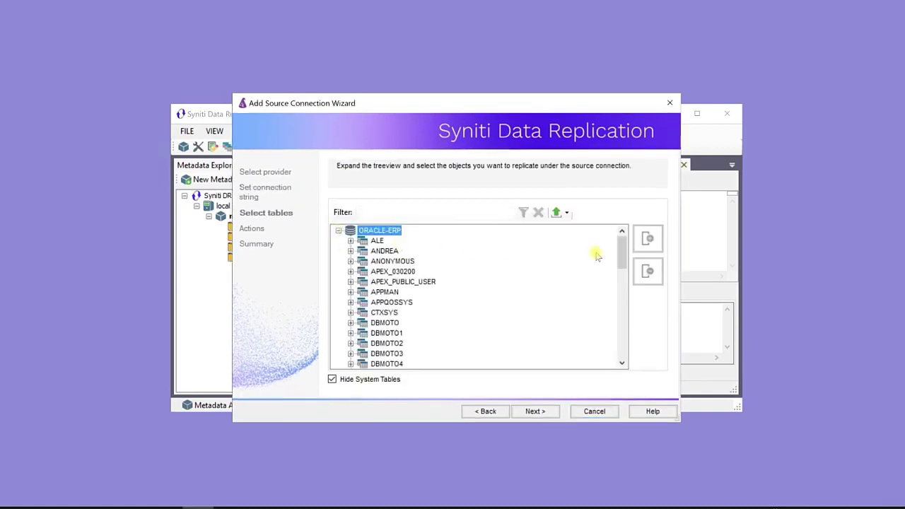
drag(626, 262, 618, 290)
click(351, 262)
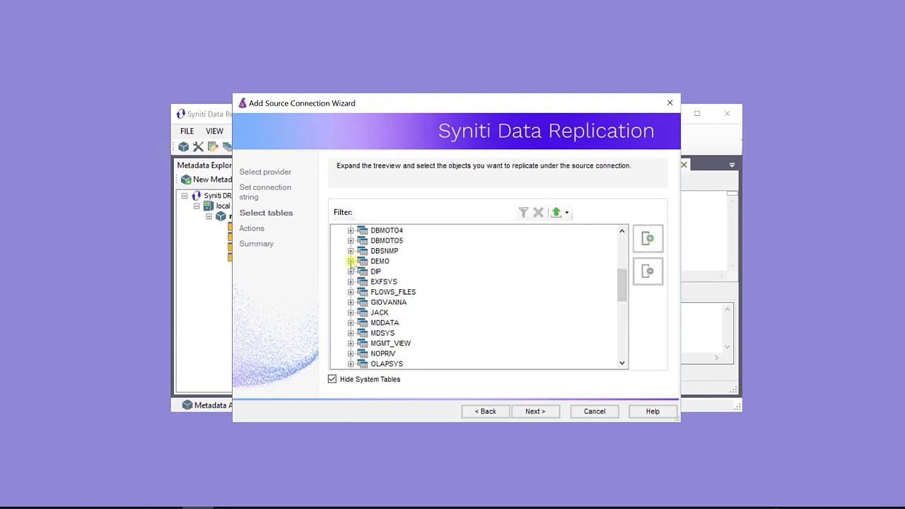
click(375, 271)
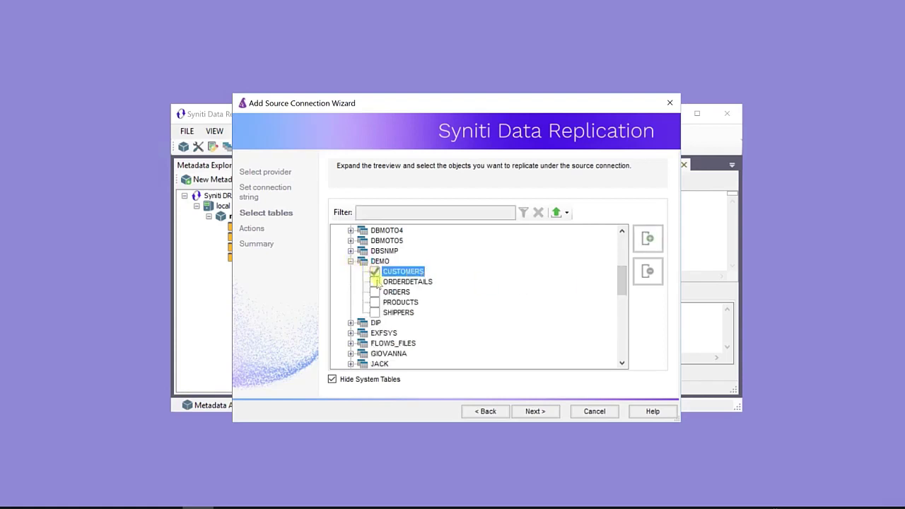
click(375, 281)
click(375, 291)
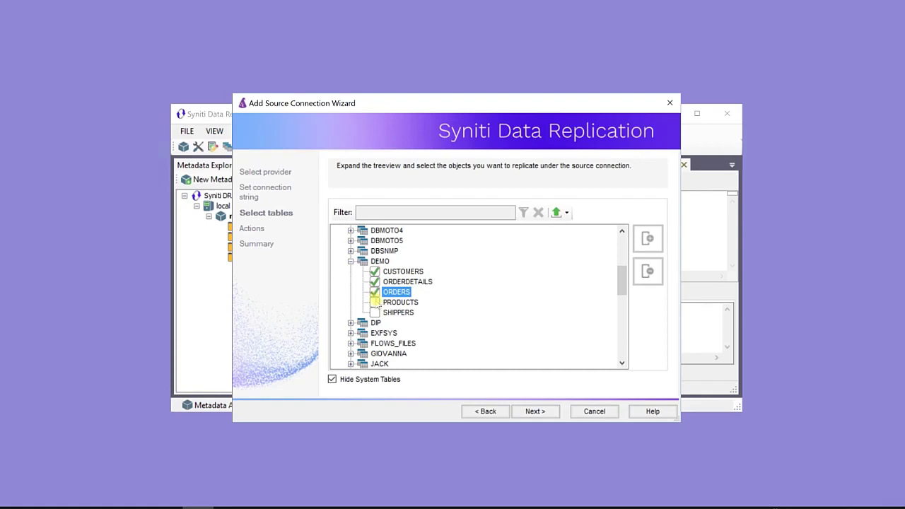
click(374, 302)
click(375, 312)
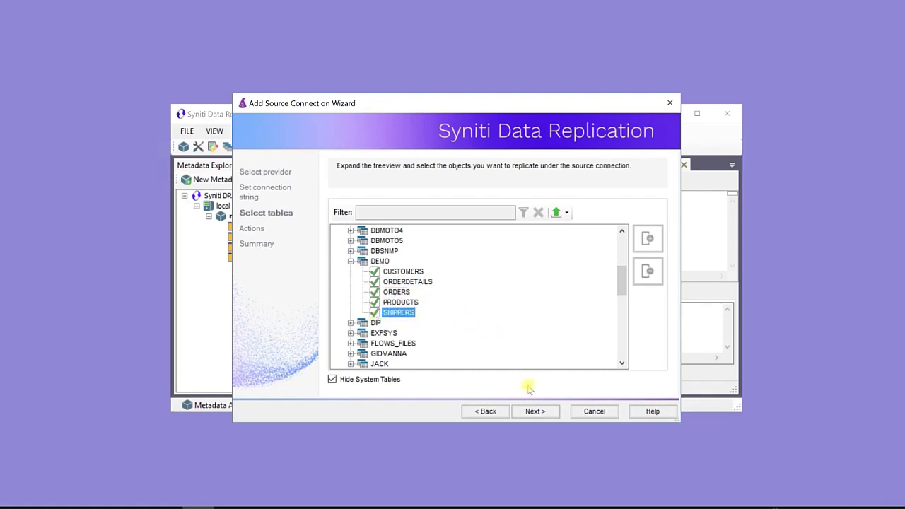
click(536, 414)
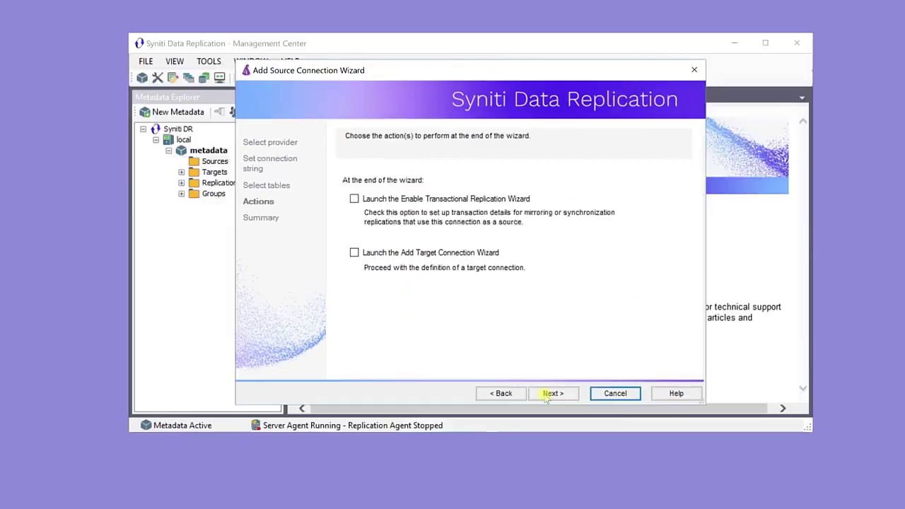
- Create the source connection, with the Enable Transactional Replication Wizard launching at the end
click(354, 200)
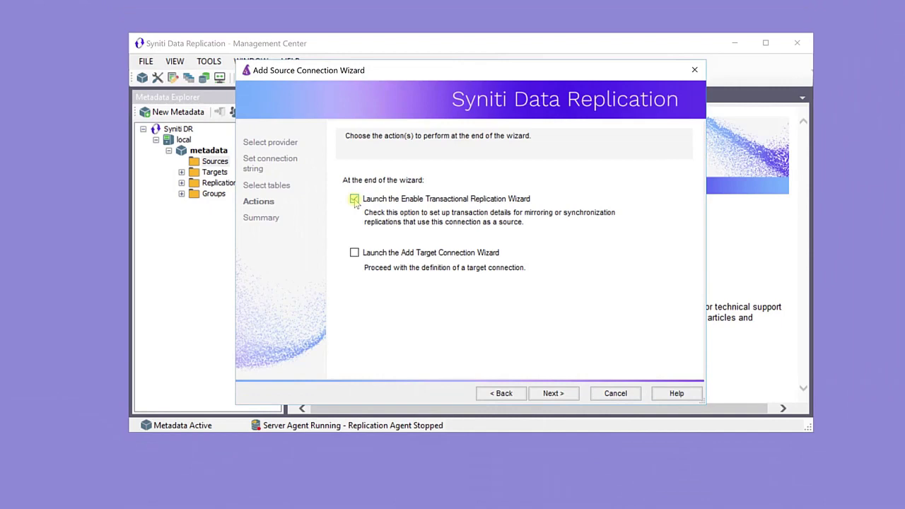
click(548, 396)
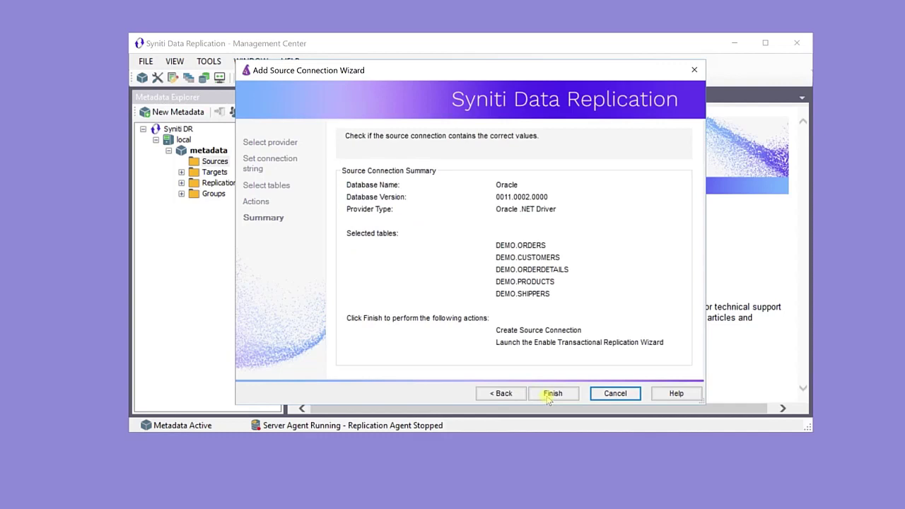
click(548, 396)
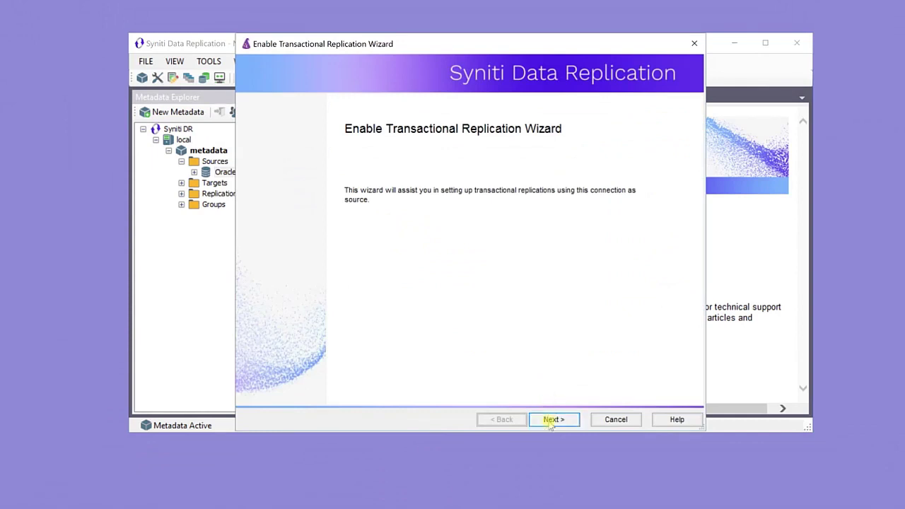
- Enable transactional replication with the default Log Reader type and log settings, launching the Add Target Connection Wizard at the end
click(551, 421)
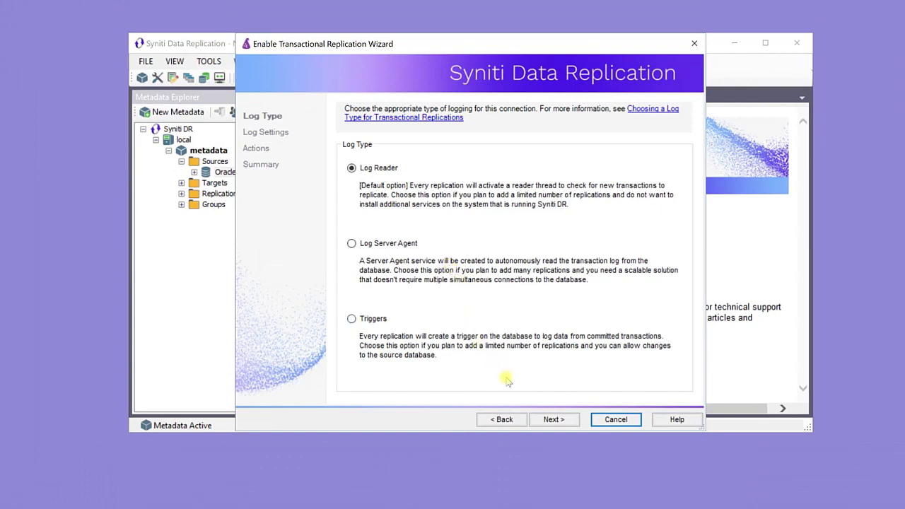
click(545, 421)
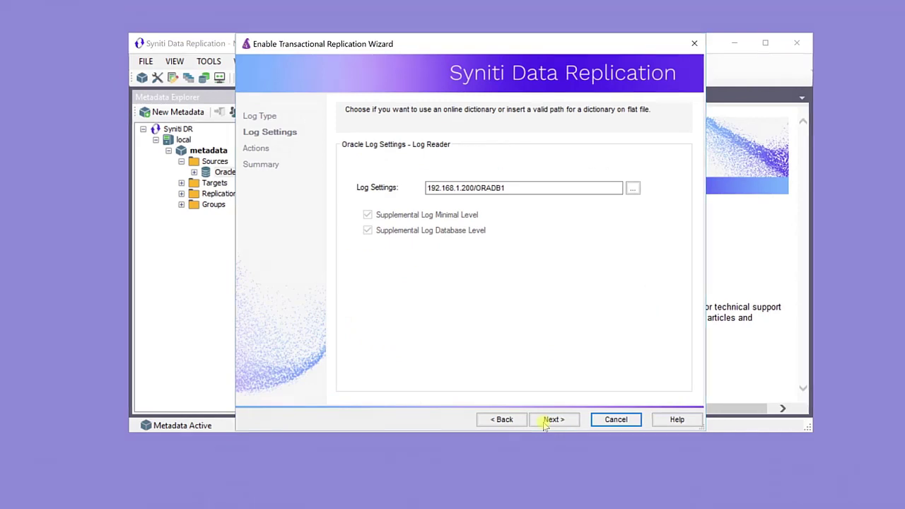
click(553, 420)
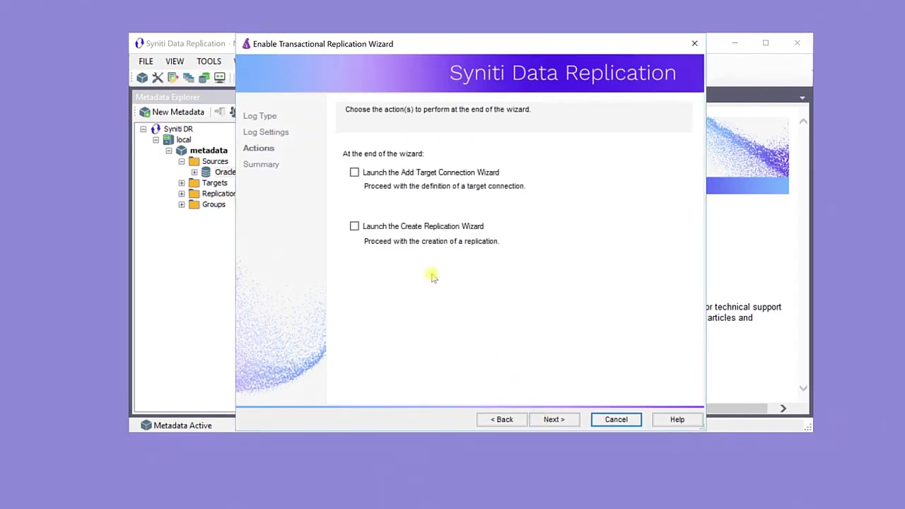
click(354, 173)
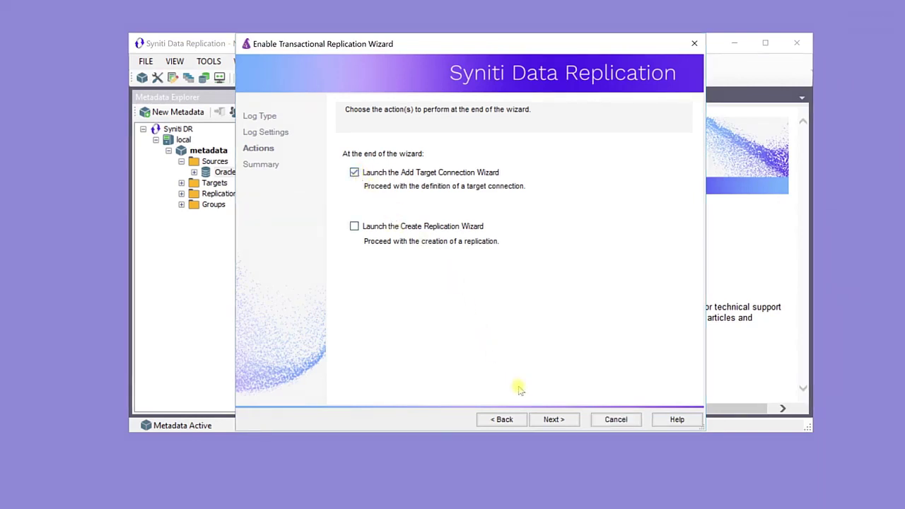
click(553, 420)
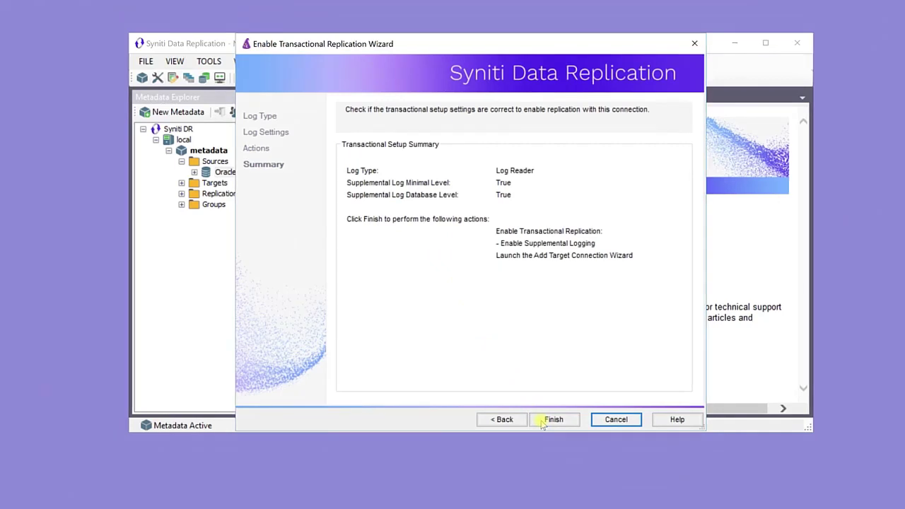
click(543, 422)
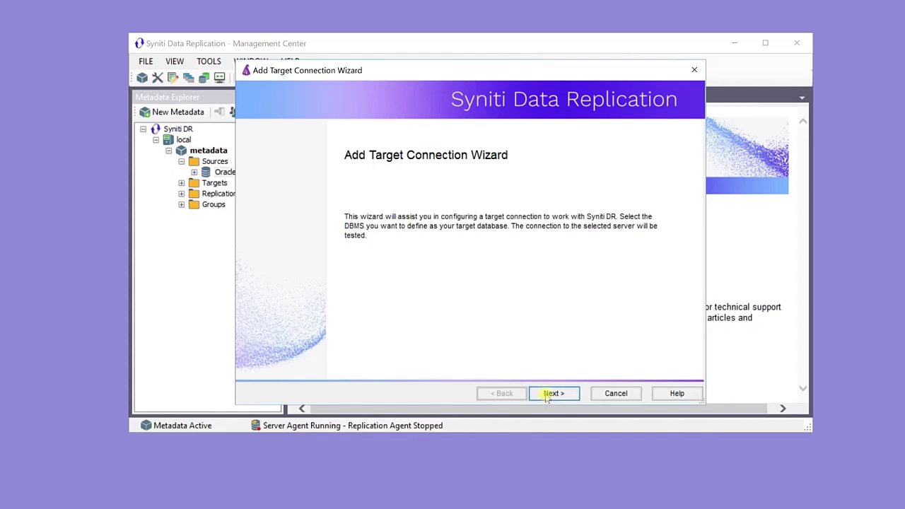
- Name the target connection SAPHANA-ERP, select SAP HANA as its database, and set the assembly to C:\Program Files\sap\hdbclient\ado.net\v4.5\Sap.Data.Hana.v4.5.dll
click(549, 394)
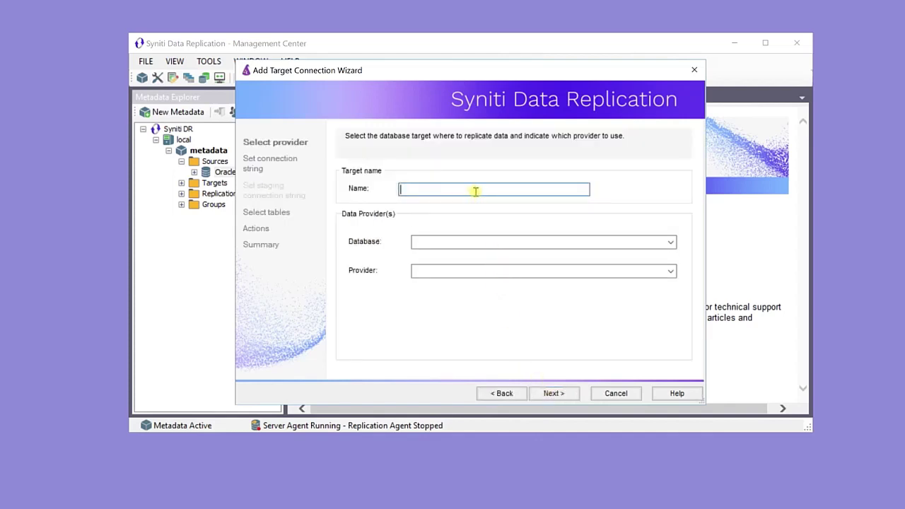
text(SAPHANA-ERP)
click(670, 242)
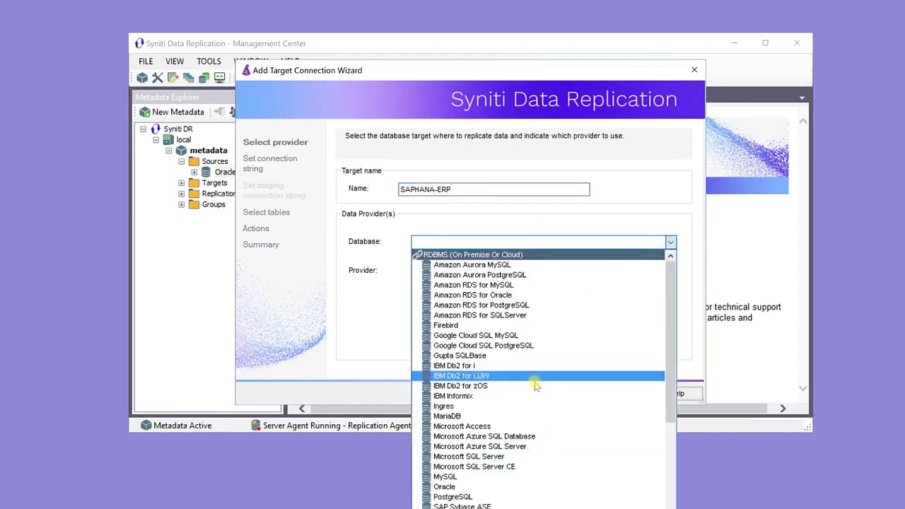
scroll(534, 382, down, 4)
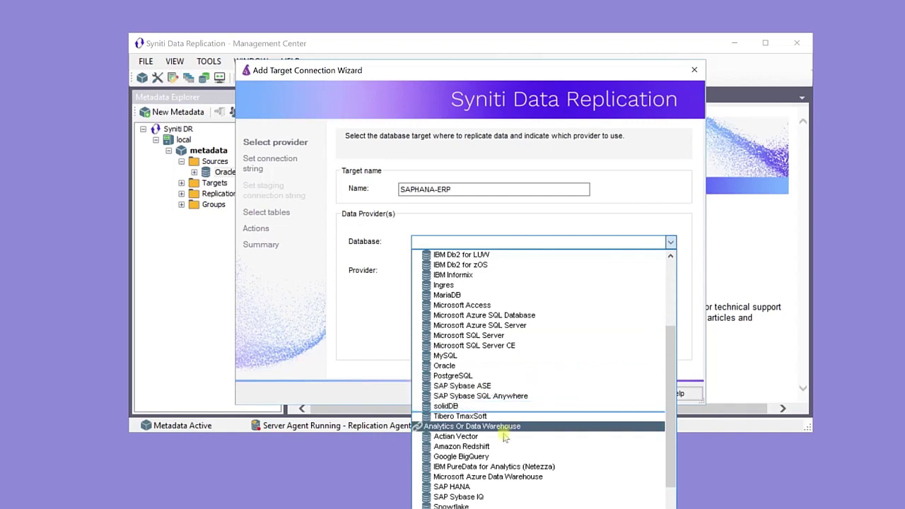
click(488, 488)
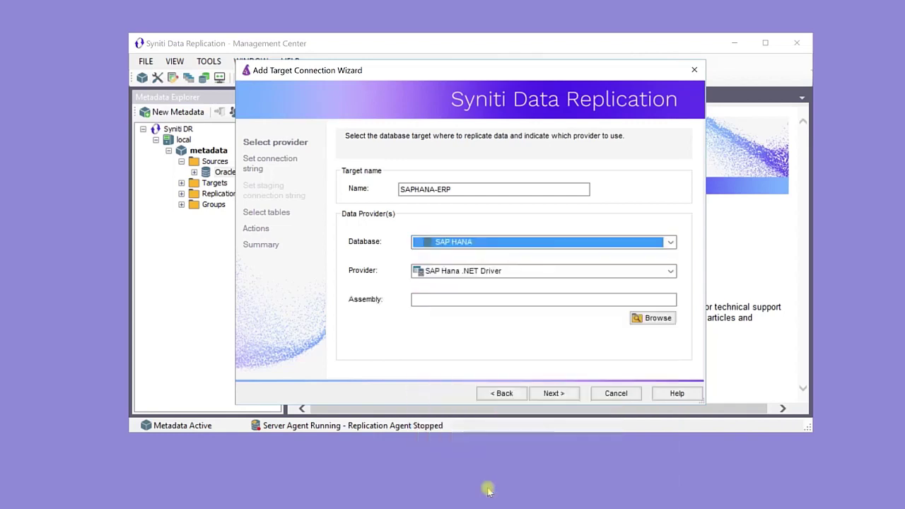
click(468, 295)
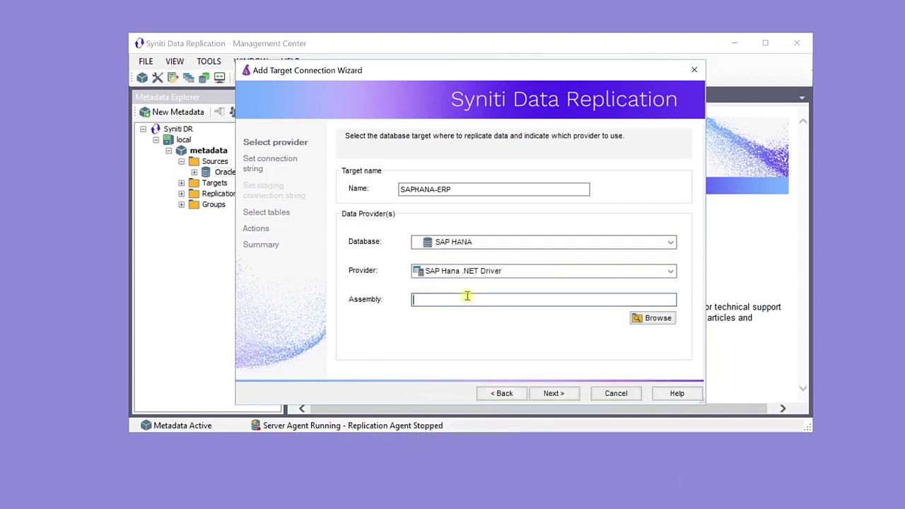
text(C:\Program Files\sap\hdbclient\ado.net\v4.5\Sap.Data.Hana.v4.5.dll)
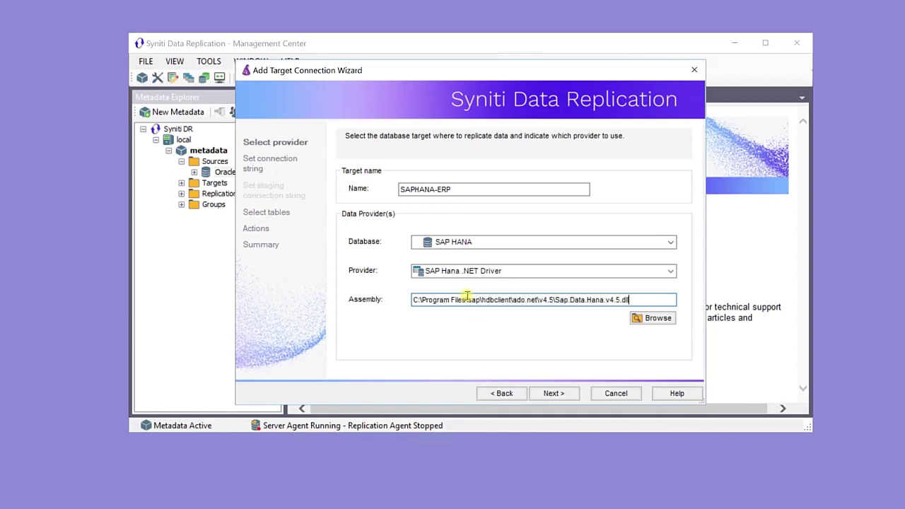
click(546, 396)
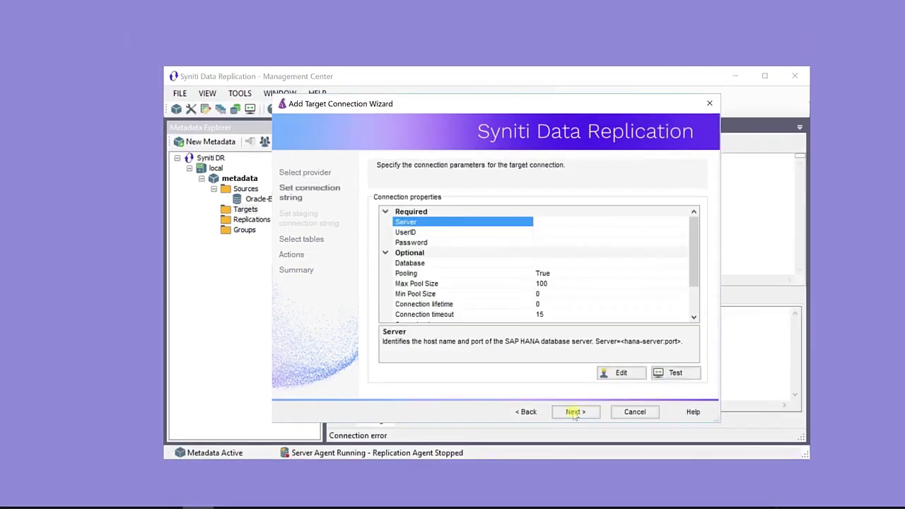
- Set the target's Server to 100.24.12.132:50322 and UserID to SDR_USER, enter the database password, and continue without selecting any tables
click(558, 225)
text(100.24.12.132:50322)
click(558, 232)
text(SDR_USER)
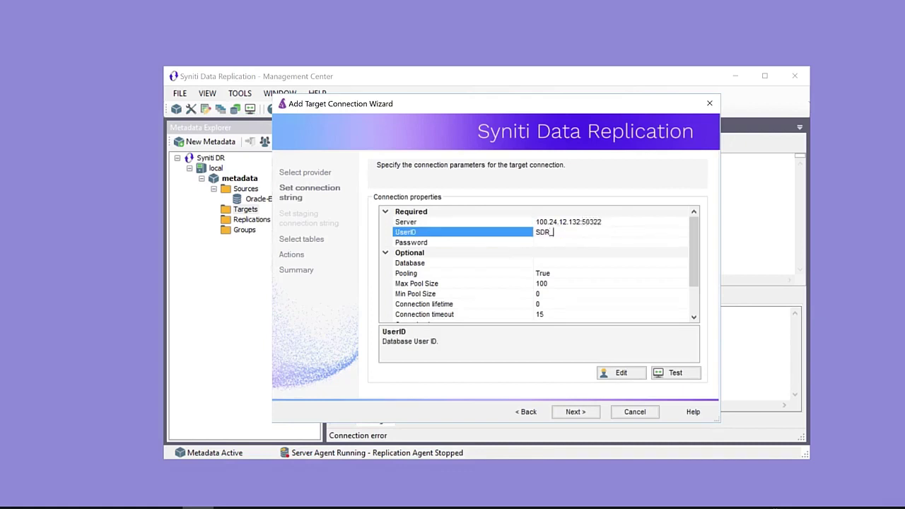
click(556, 242)
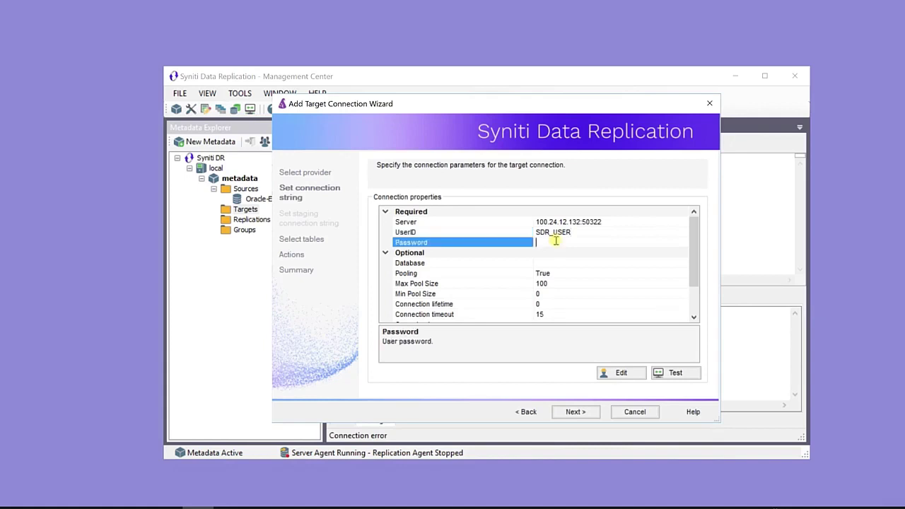
text(****************)
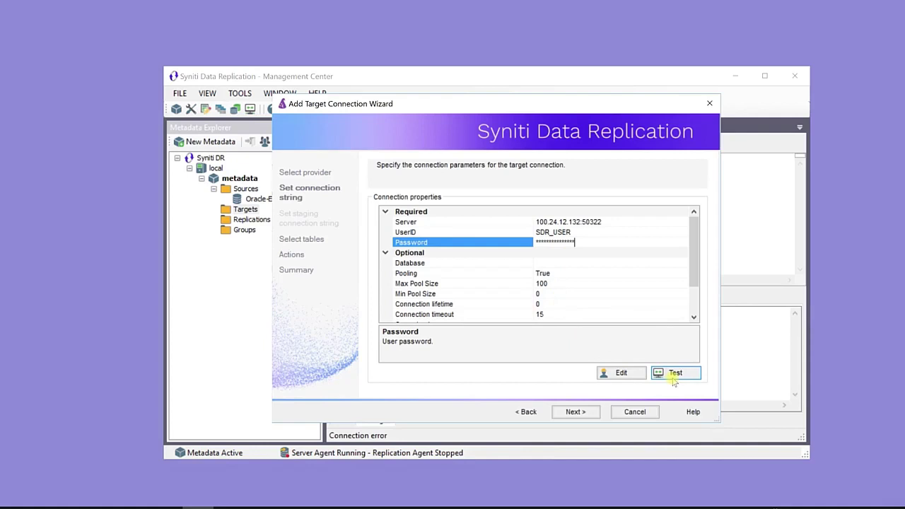
click(576, 412)
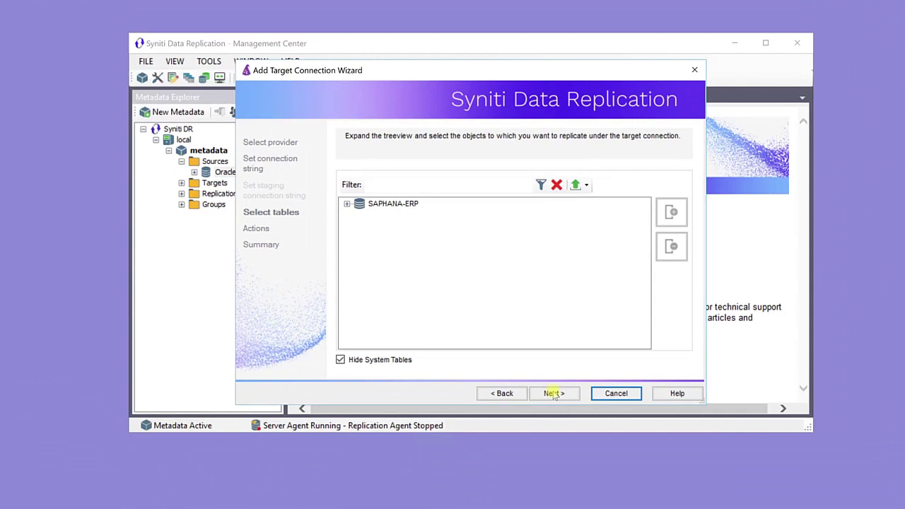
click(554, 393)
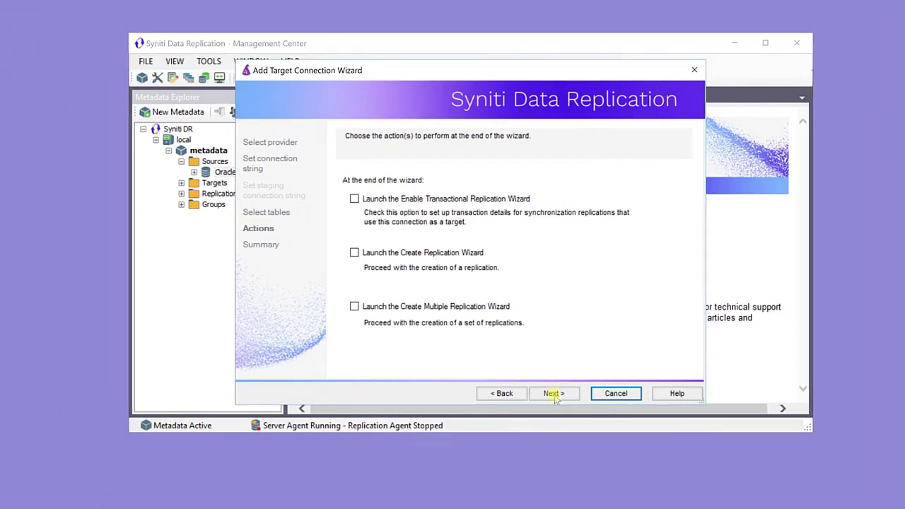
- Create the SAPHANA-ERP target connection without launching any further wizard at the end
click(555, 395)
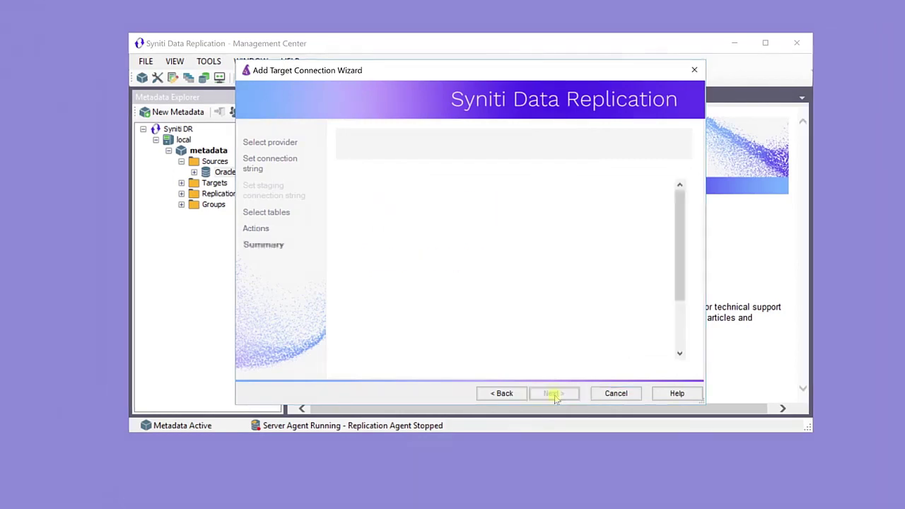
click(554, 394)
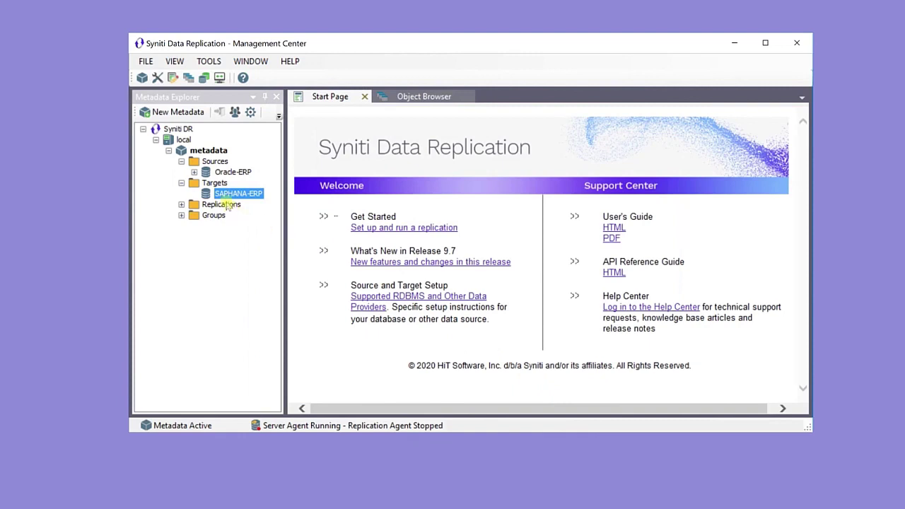
- Start a new target table on SAPHANA-ERP based on Oracle-ERP's DEMO.CUSTOMERS table, with SDR_DEMO as its schema and CUSTOMERS as its name
click(196, 172)
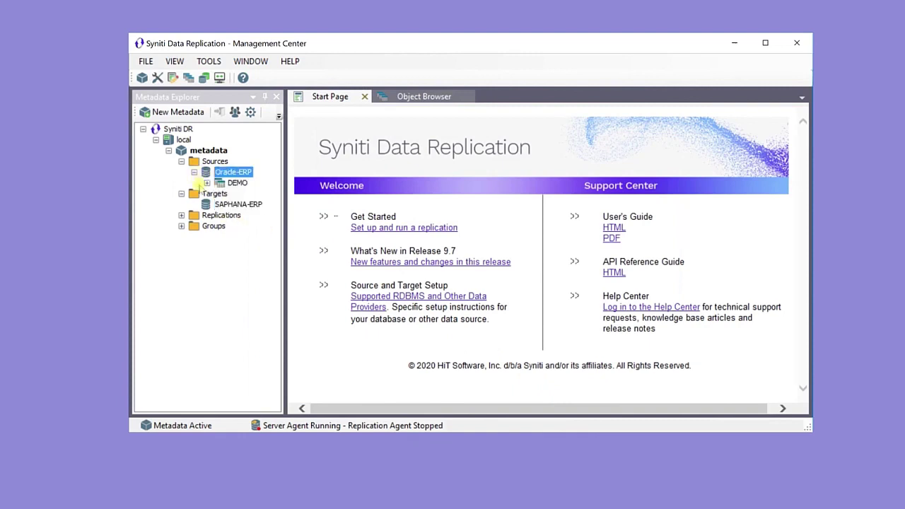
double_click(233, 182)
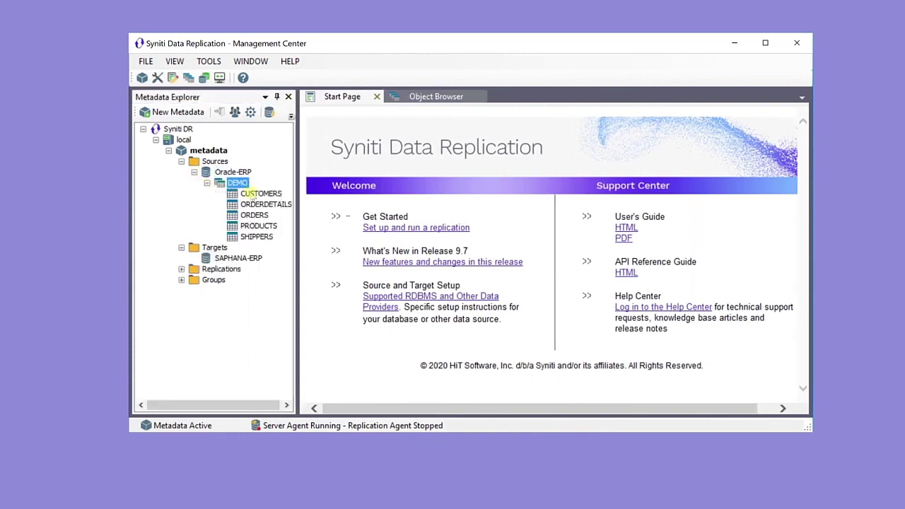
click(250, 194)
drag(251, 195, 238, 260)
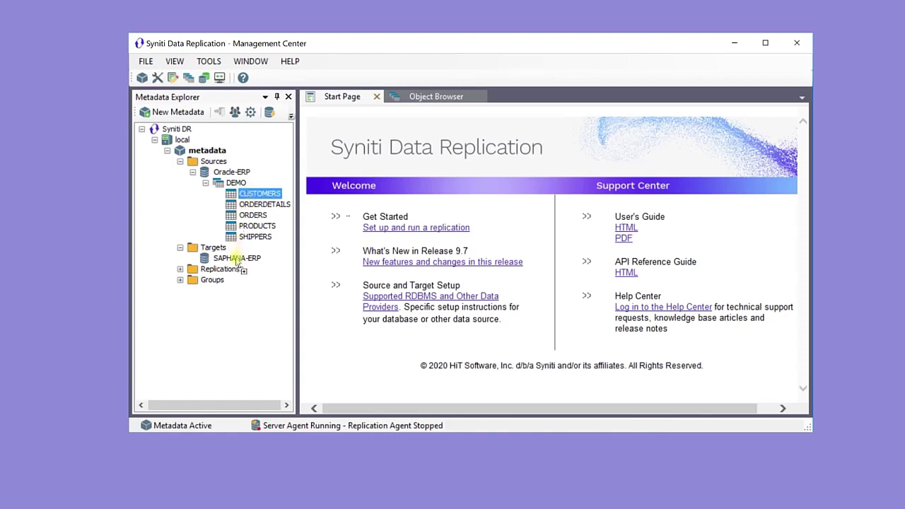
drag(237, 261, 237, 260)
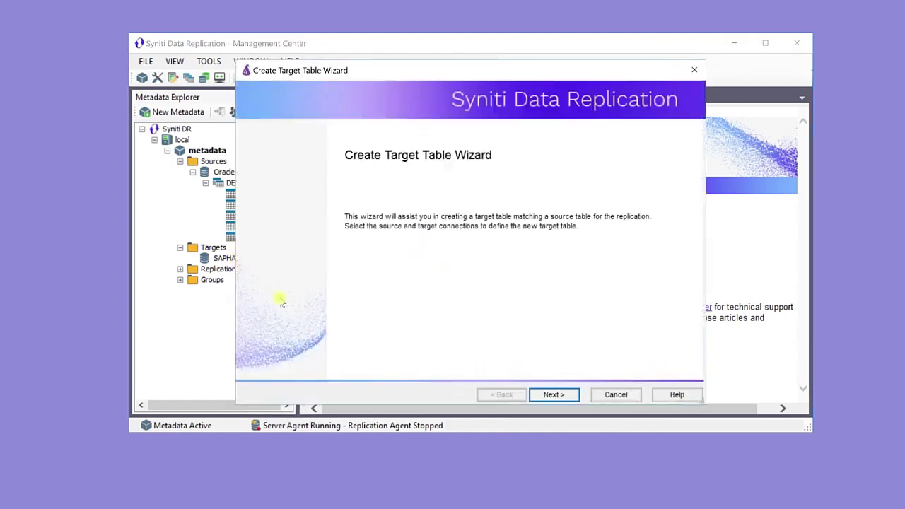
click(552, 396)
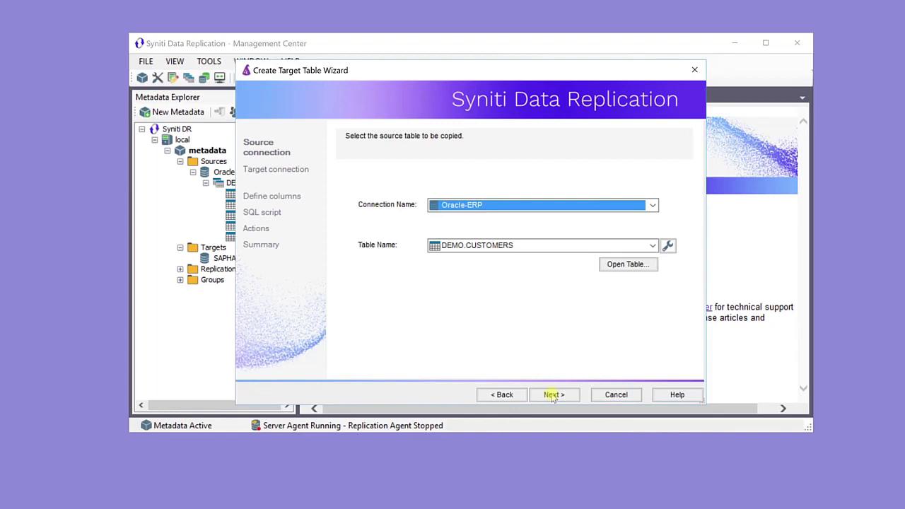
click(553, 396)
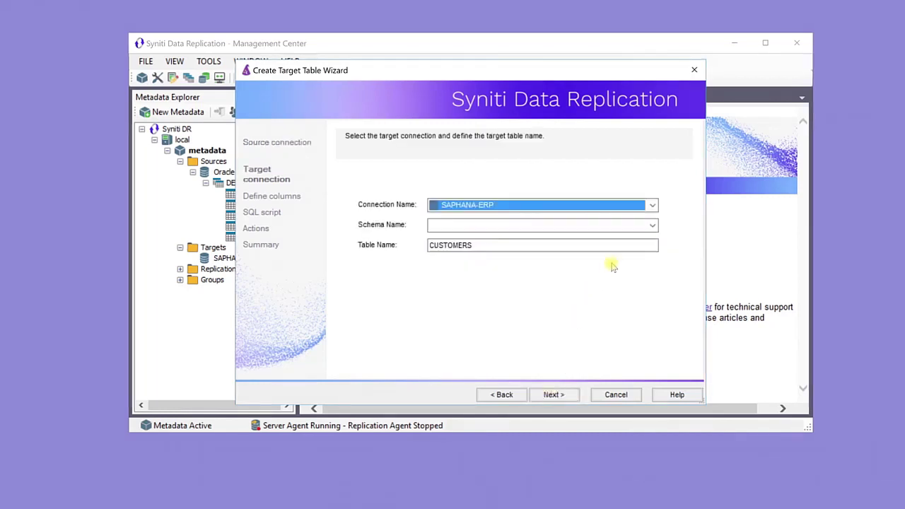
click(652, 225)
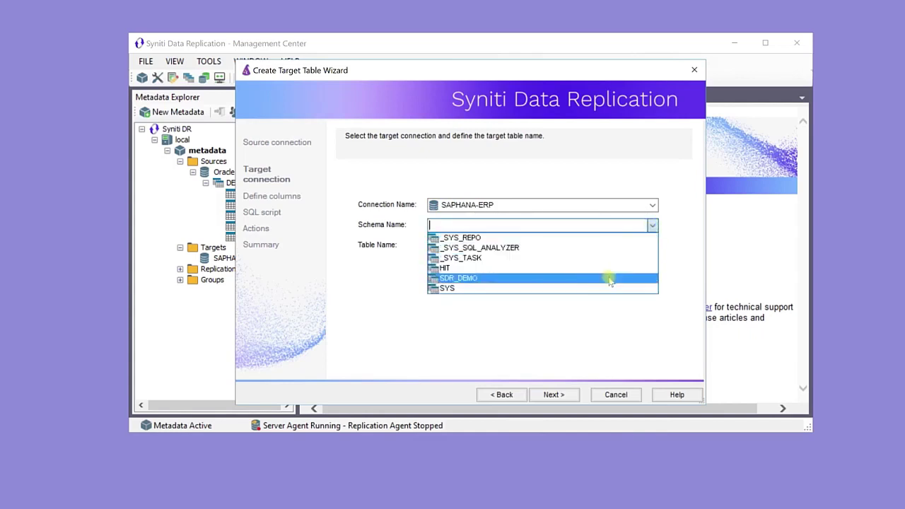
click(610, 278)
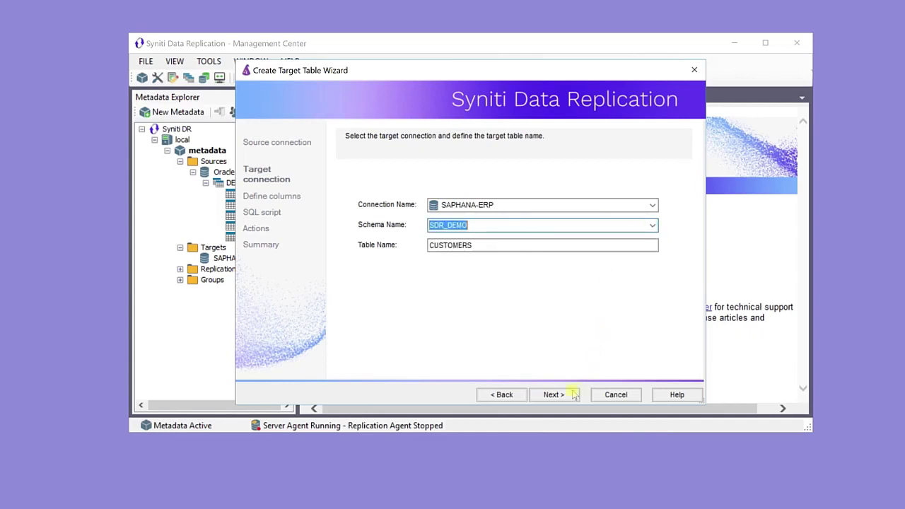
click(551, 394)
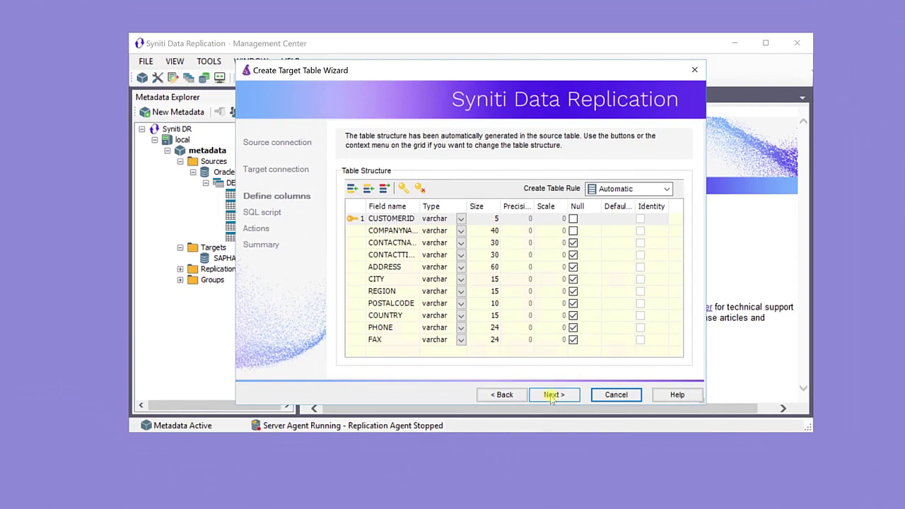
- Create the target table with the generated columns and SQL script, launching no further wizard, and add it to the target tables list
click(552, 394)
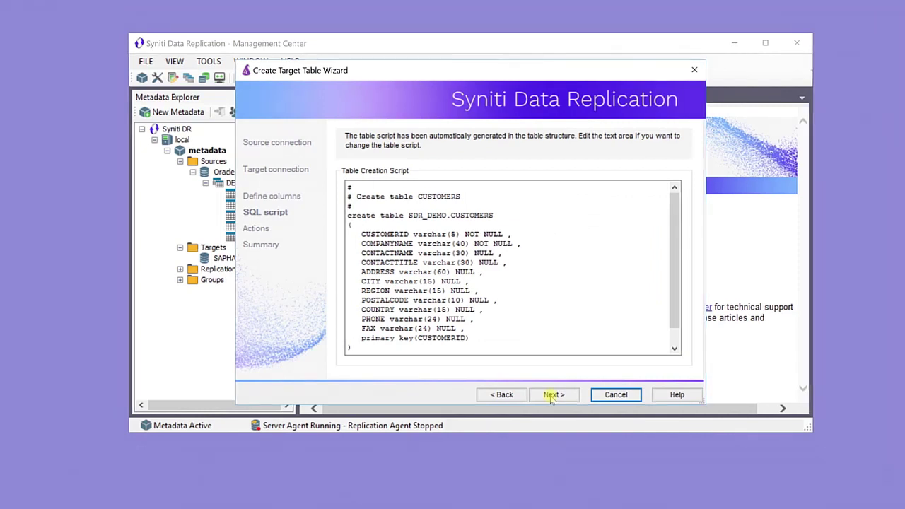
click(551, 395)
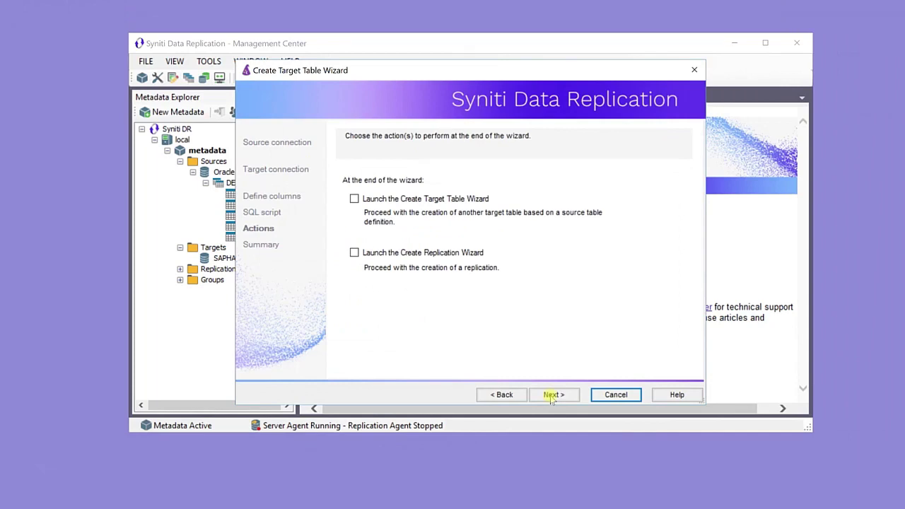
click(552, 395)
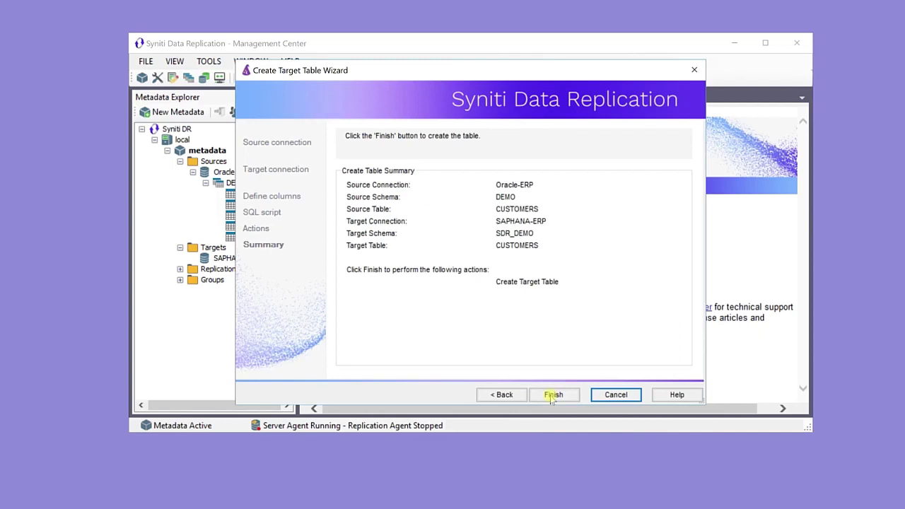
click(552, 395)
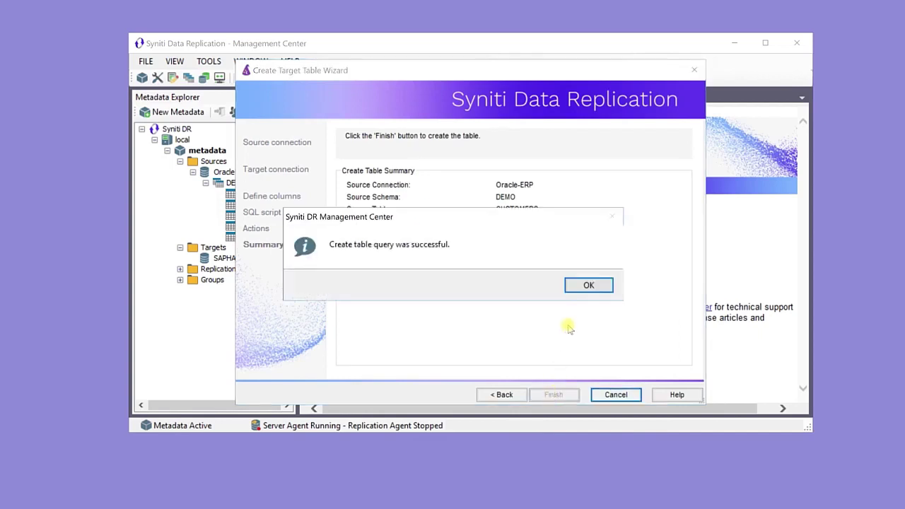
click(588, 285)
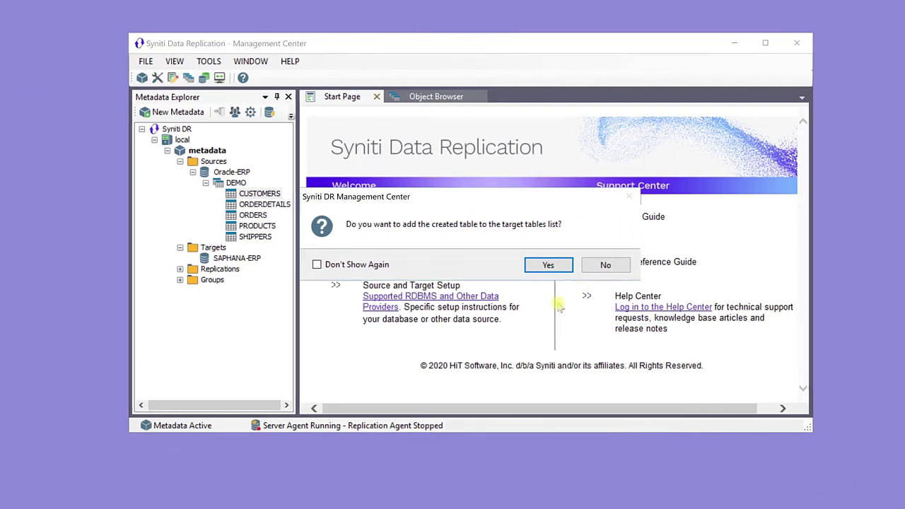
click(545, 266)
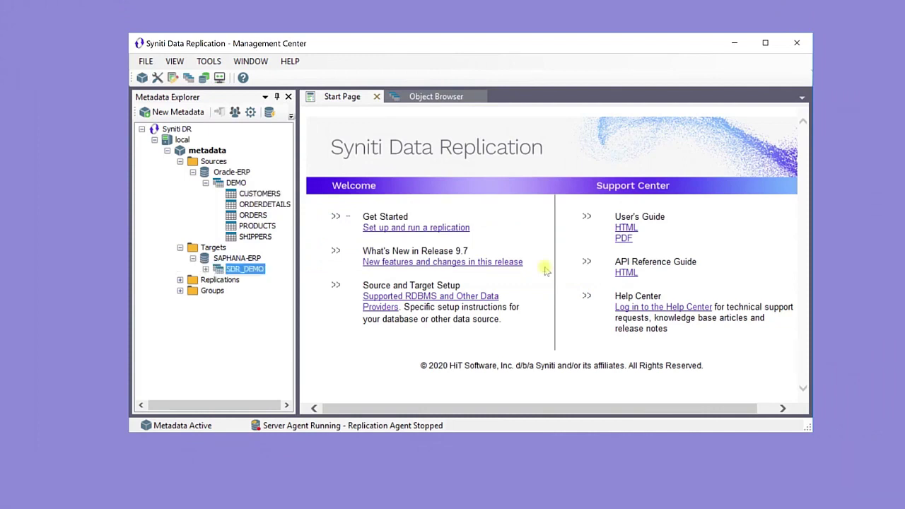
- Start a replication named CUSTOMERS from the DEMO source table to the SDR_DEMO target table, with Continuous Mirroring as its type
click(206, 269)
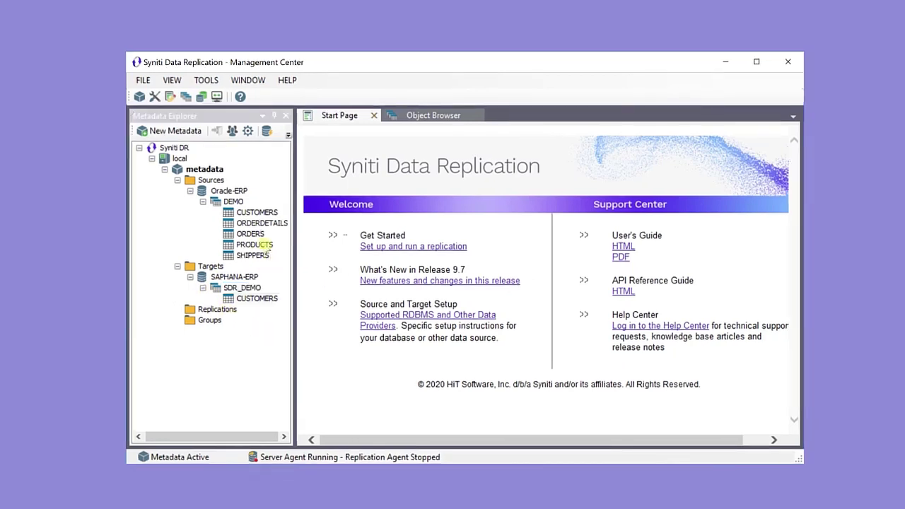
click(236, 202)
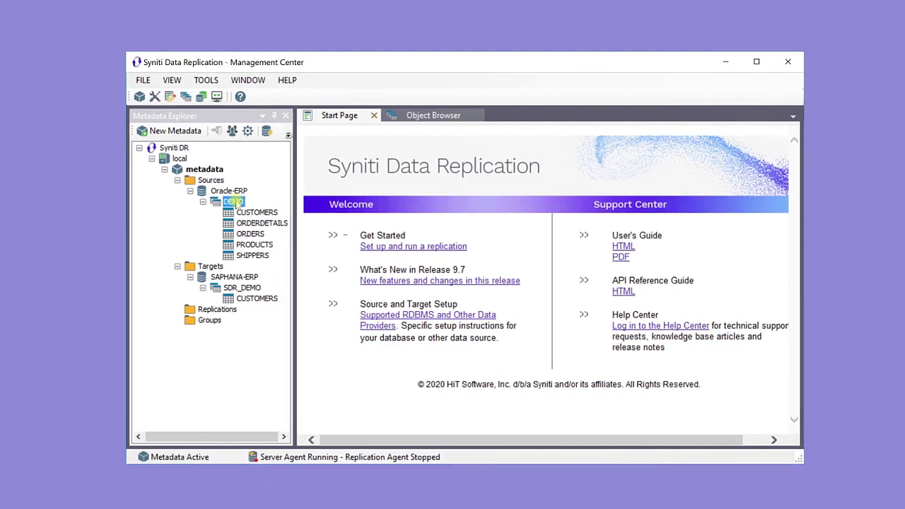
click(247, 213)
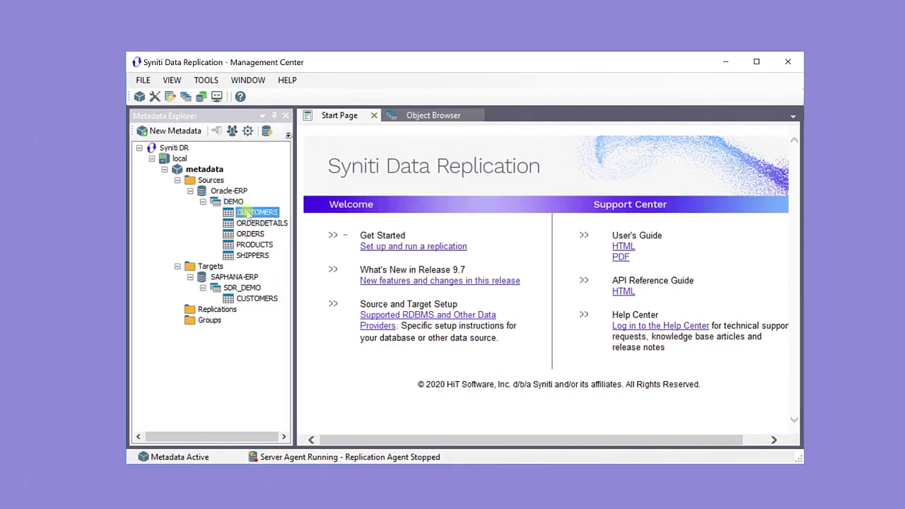
drag(248, 214, 256, 302)
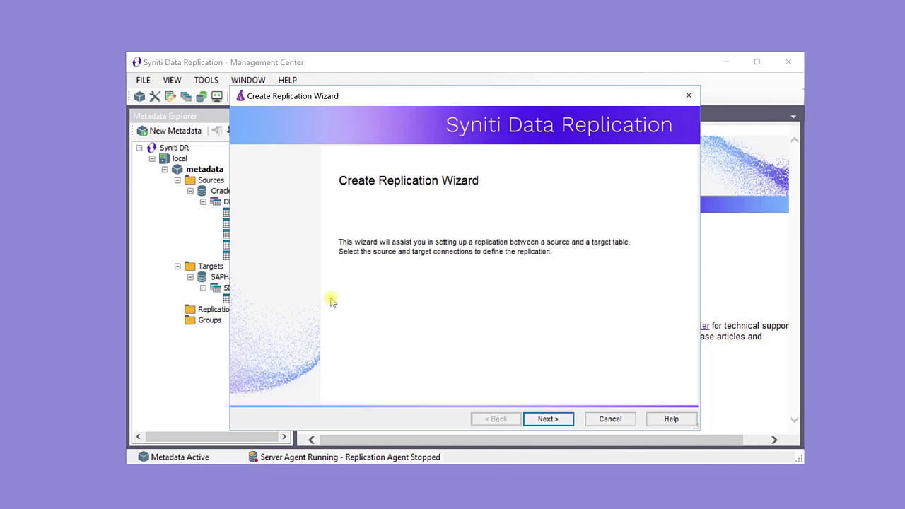
click(541, 421)
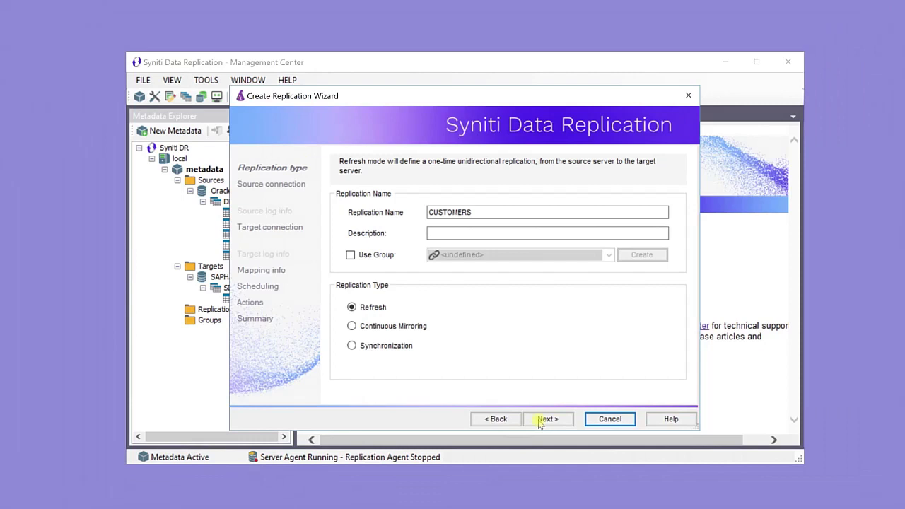
click(352, 326)
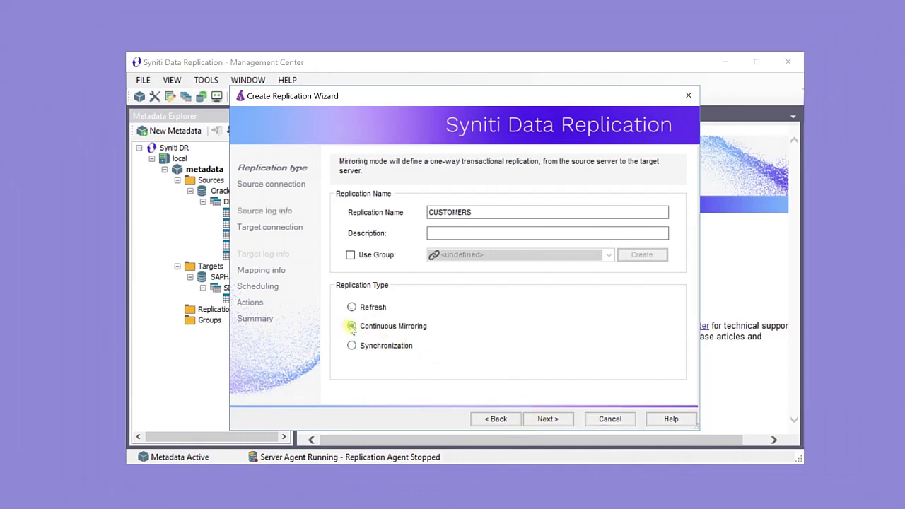
click(540, 420)
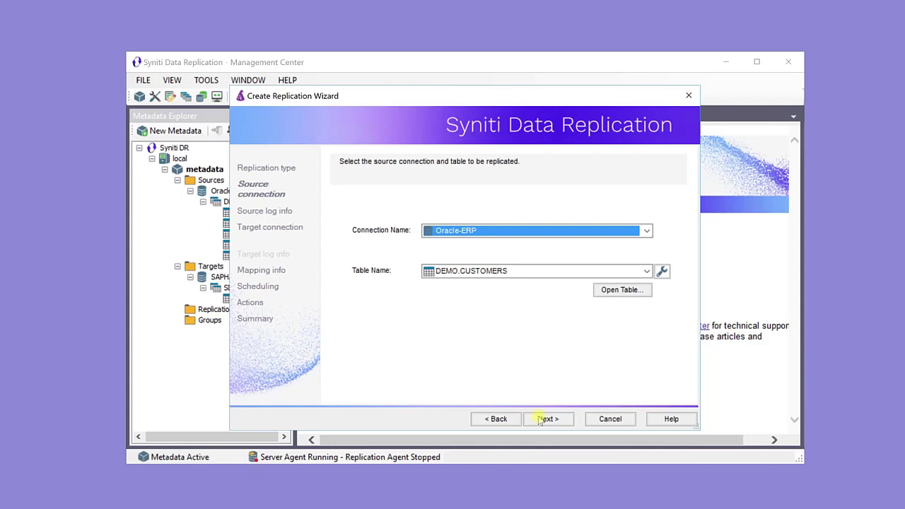
- Create the CUSTOMERS replication with the default log settings, field mapping and one-time refresh schedule, keeping it enabled with an initial refresh
click(541, 420)
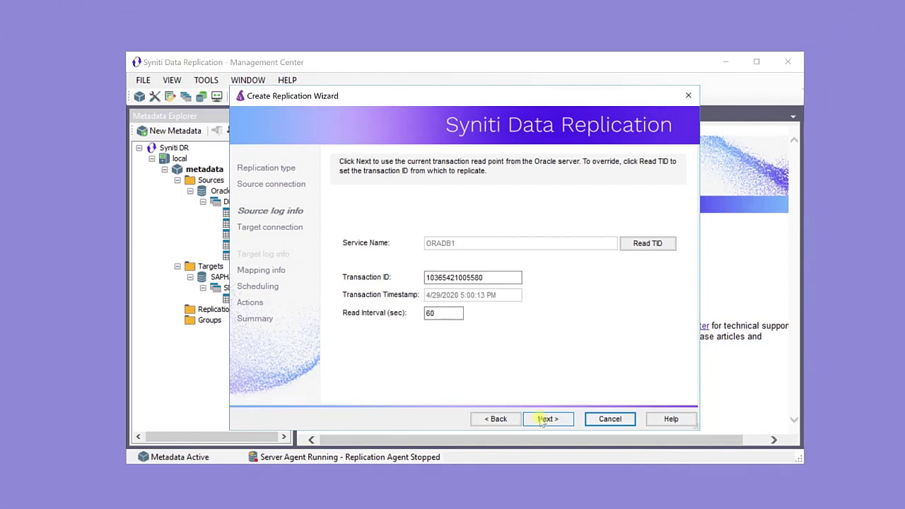
click(547, 418)
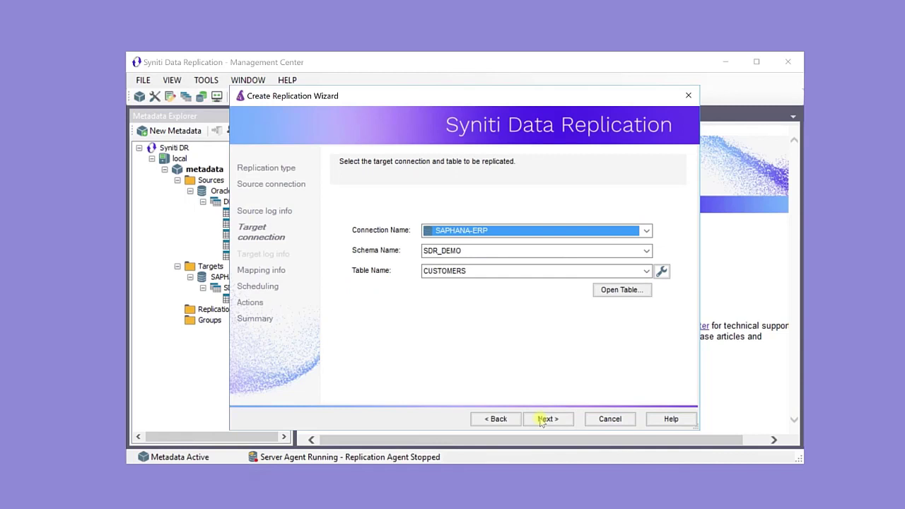
click(542, 420)
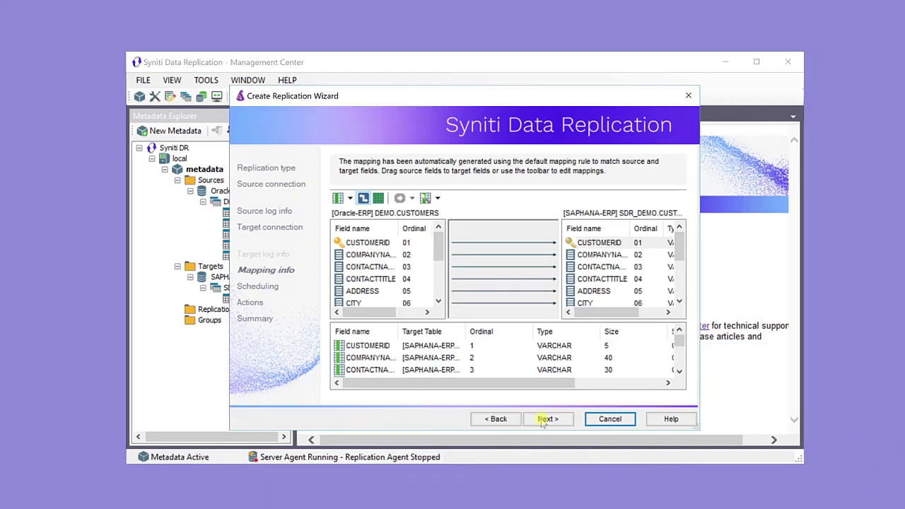
click(546, 419)
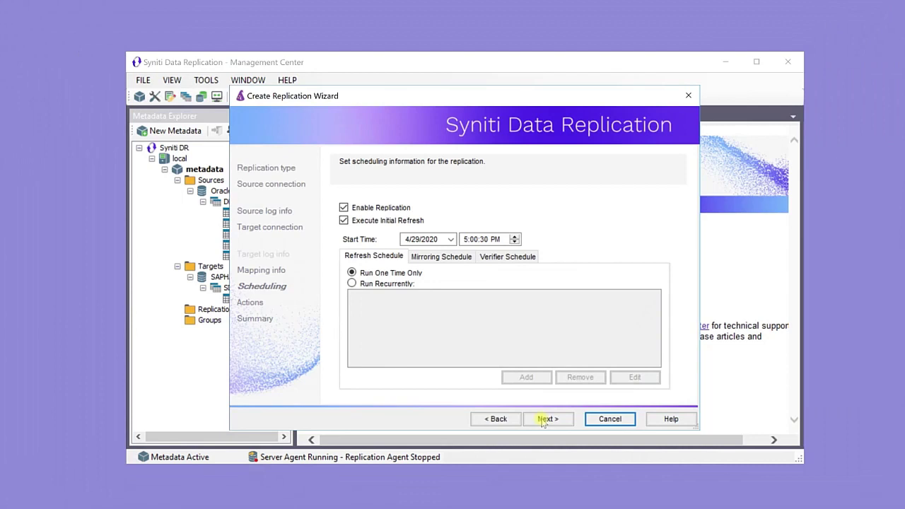
click(543, 419)
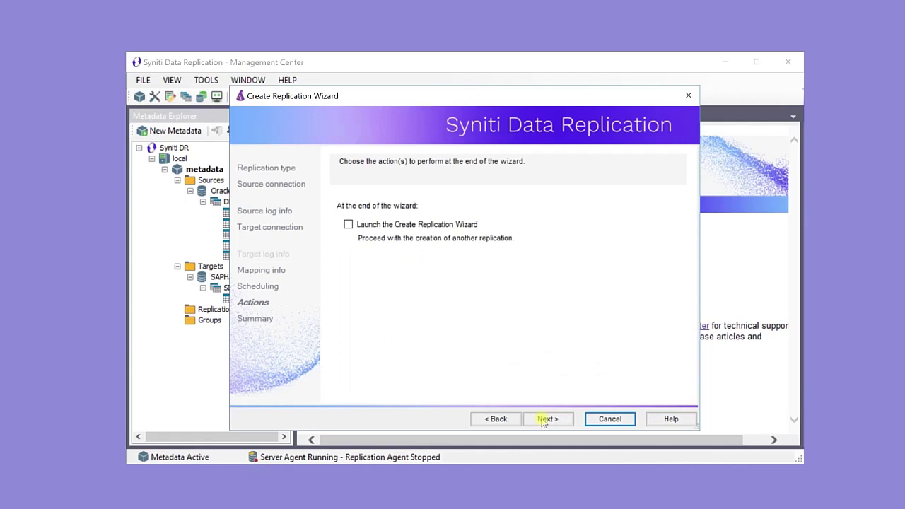
click(543, 419)
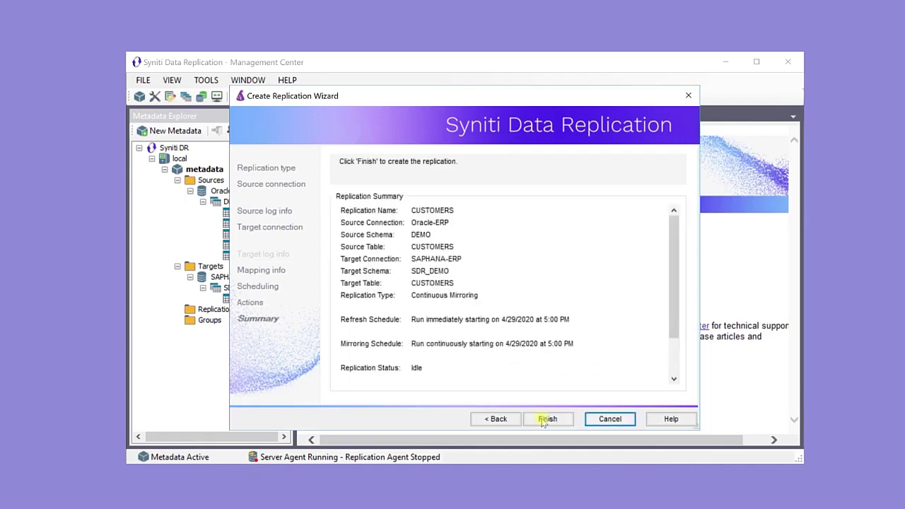
click(543, 419)
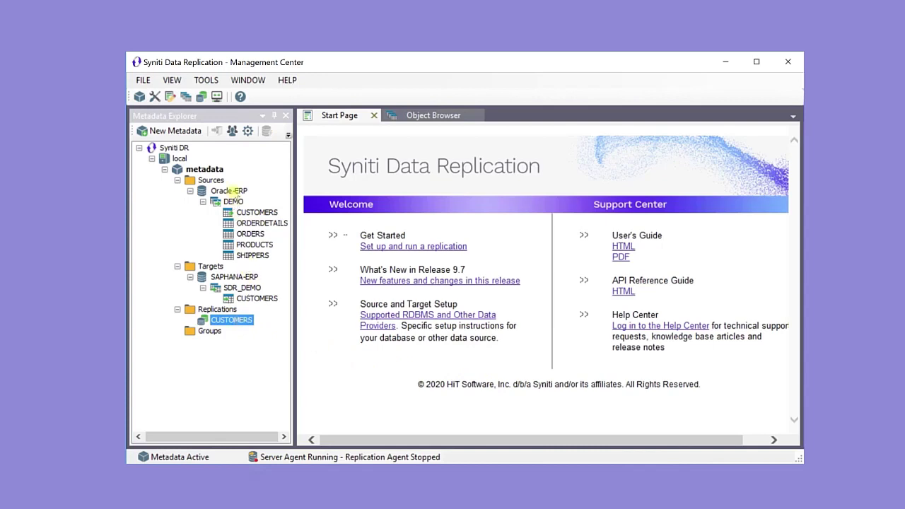
click(234, 191)
right_click(235, 193)
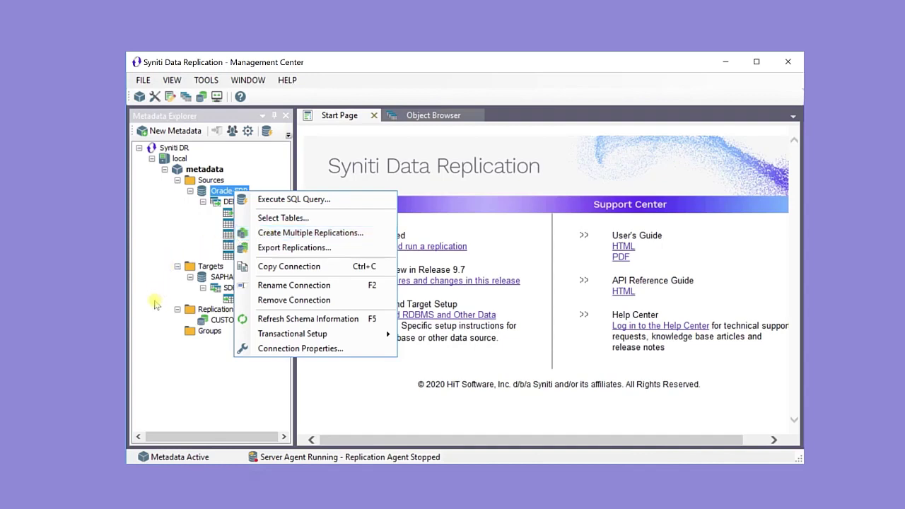
click(182, 373)
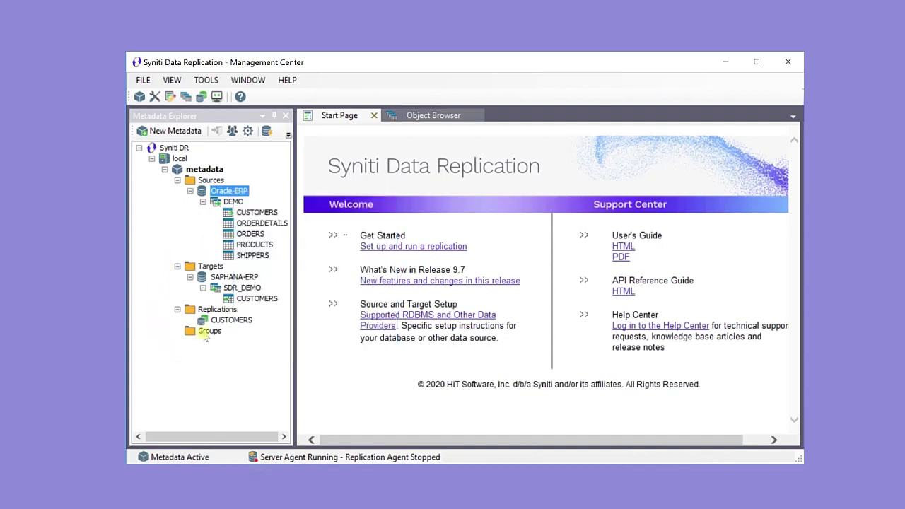
click(205, 334)
right_click(205, 336)
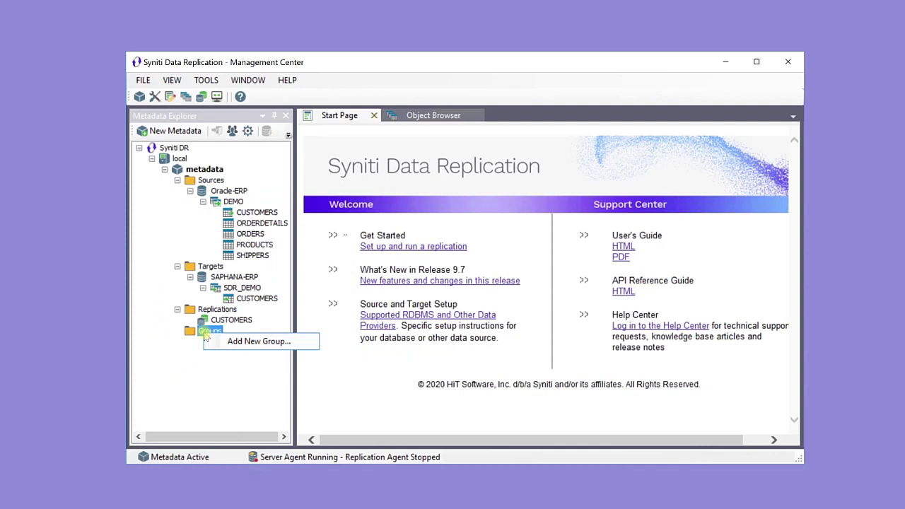
click(238, 365)
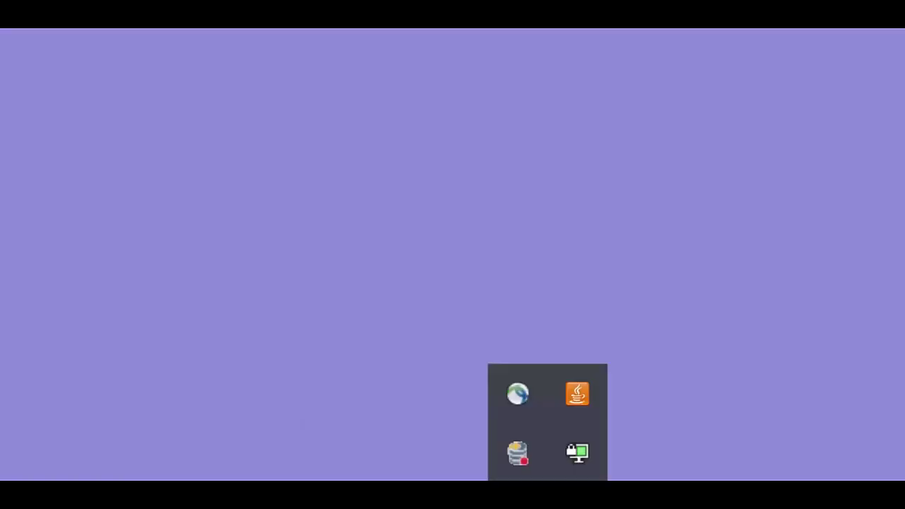
- Start the Replication Agent from the replication service's system tray options
right_click(520, 461)
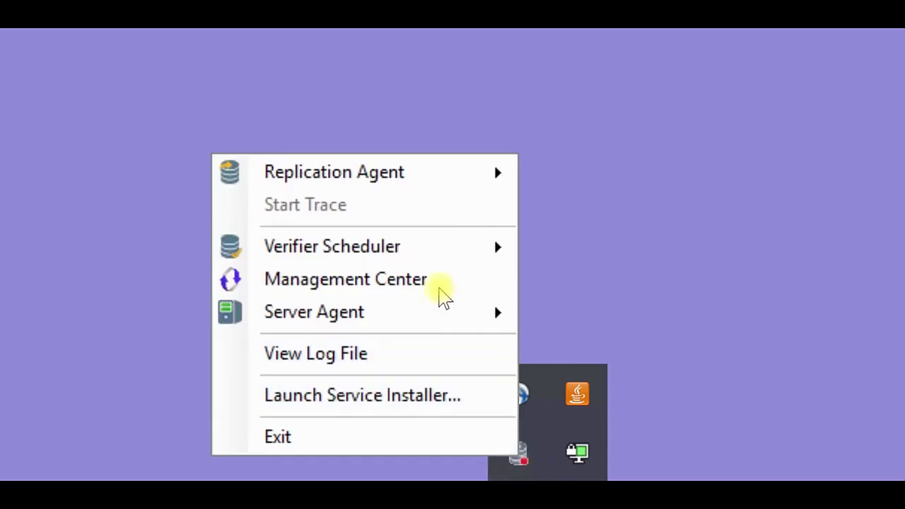
mouse_move(404, 173)
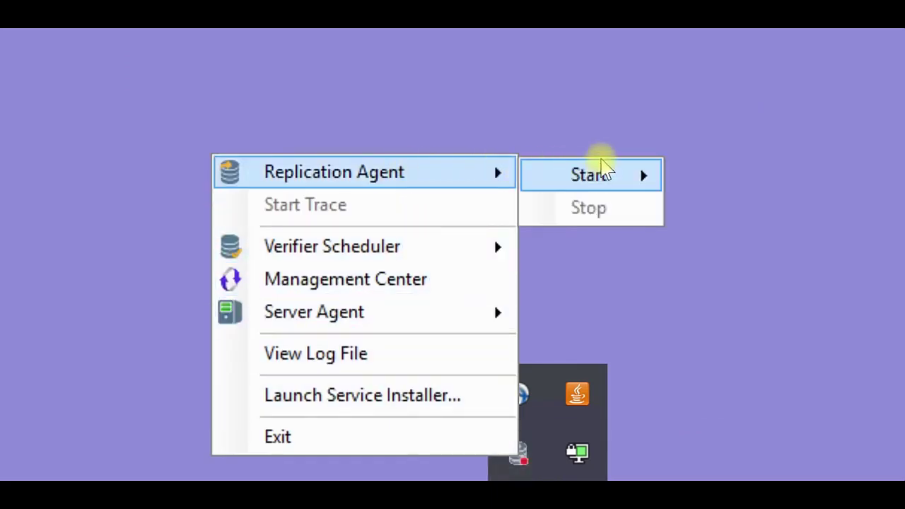
mouse_move(600, 176)
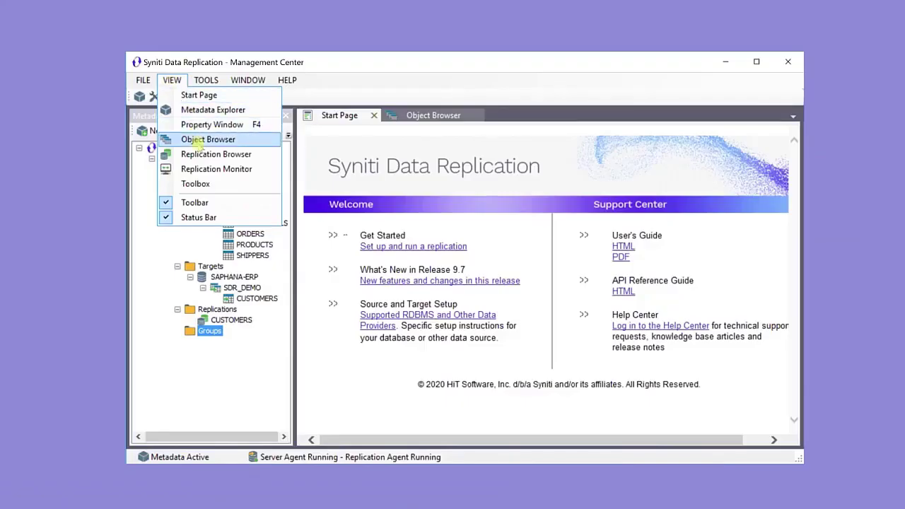
- Check the CUSTOMERS replication's definition in the Replication Browser and its status in the Replication Monitor
click(200, 155)
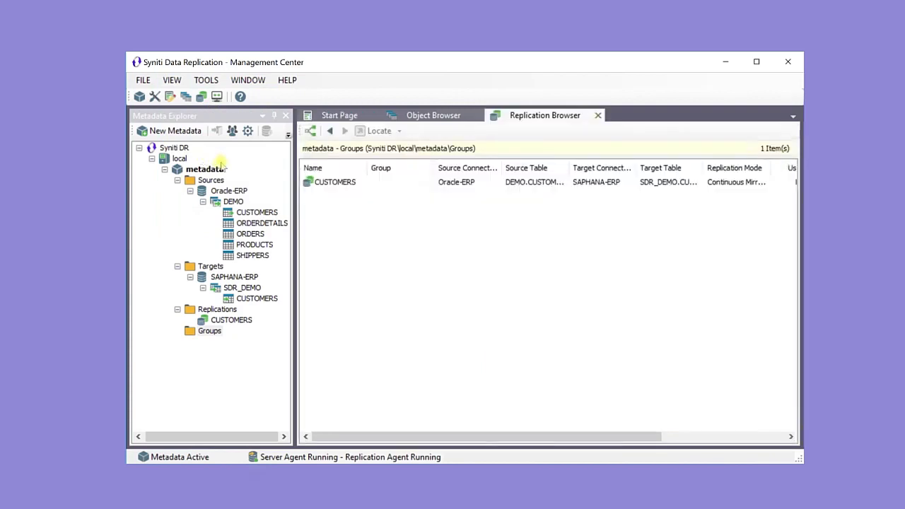
click(345, 185)
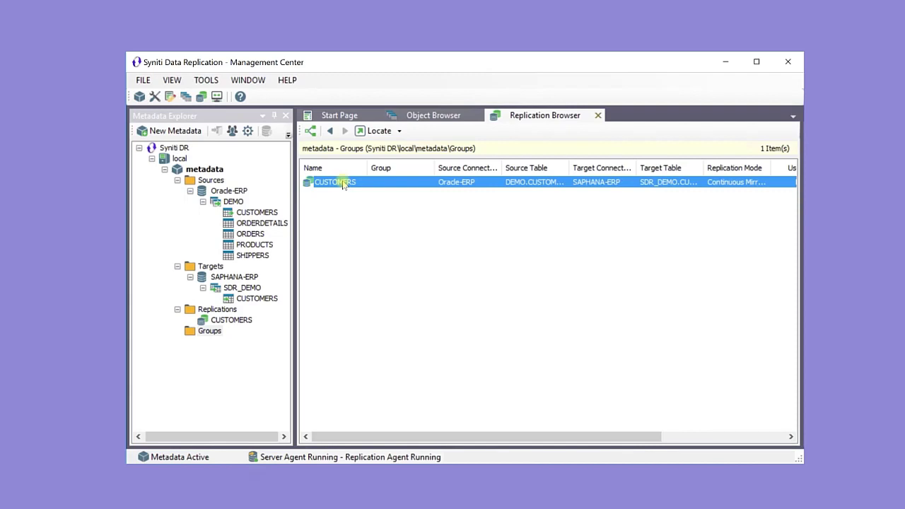
click(173, 81)
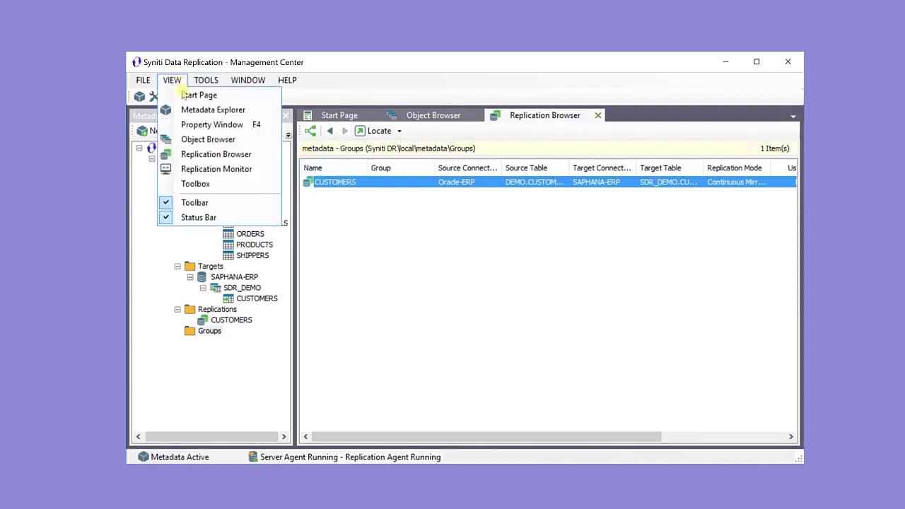
click(206, 170)
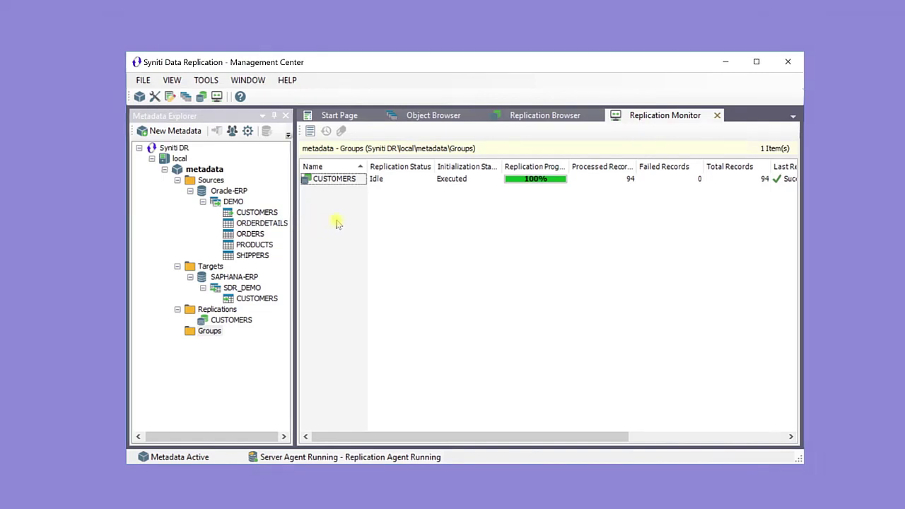
- Open the CUSTOMERS replication's history and examine its session times, record counts and the Replication Agent log entries
click(334, 180)
double_click(334, 180)
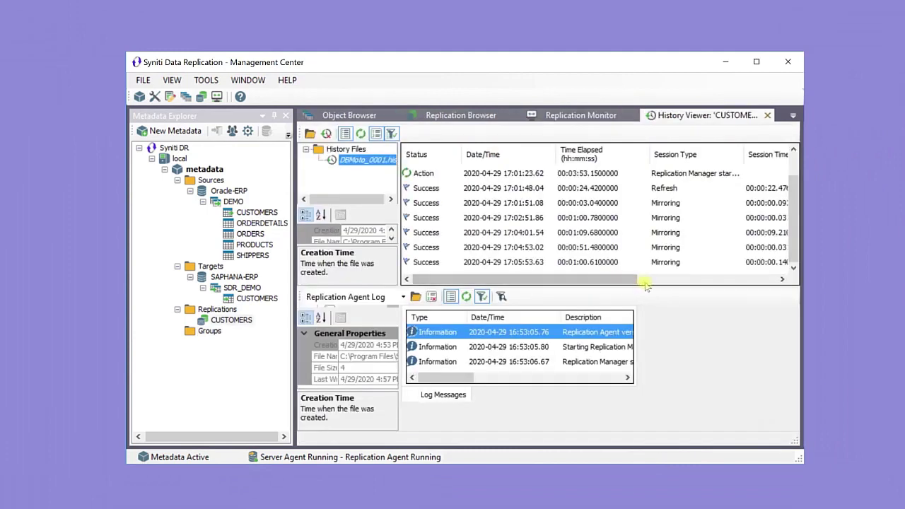
drag(618, 283, 772, 295)
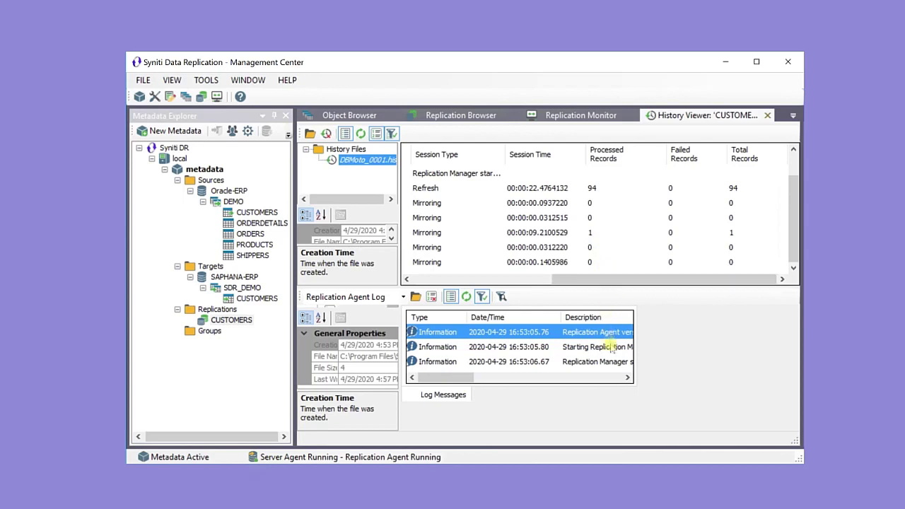
click(442, 346)
click(445, 363)
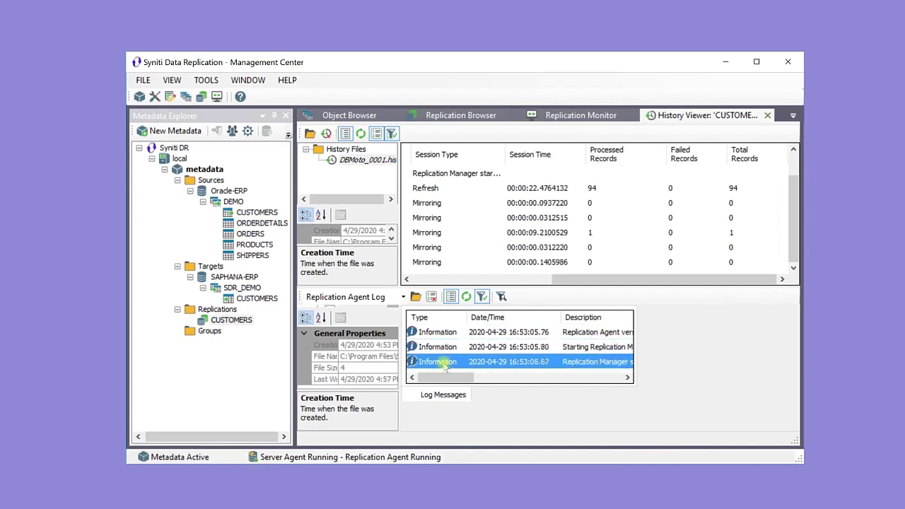
- Return to the Replication Browser and bring up the available actions for the CUSTOMERS replication
click(465, 116)
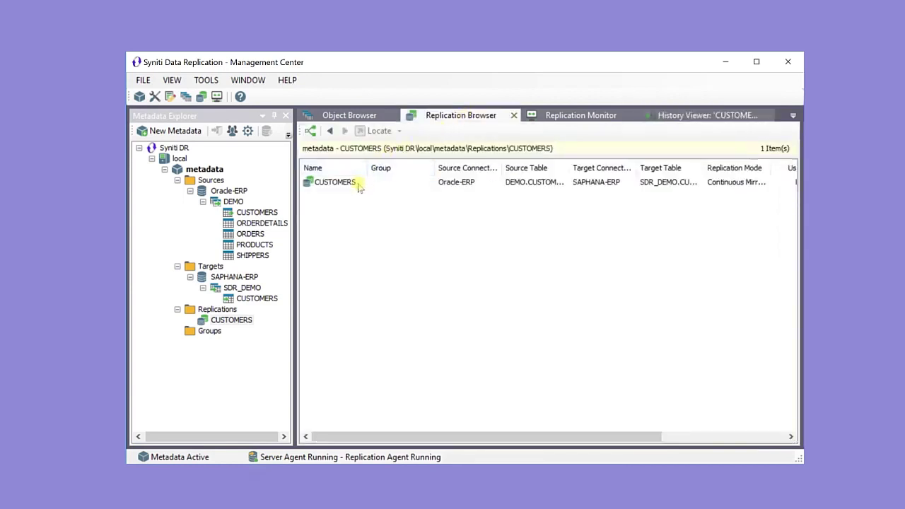
click(359, 185)
right_click(358, 184)
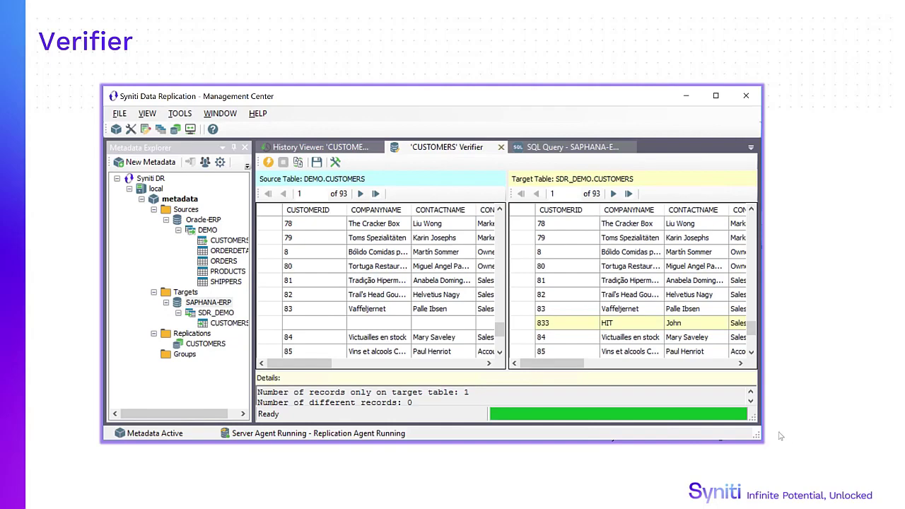
click(798, 469)
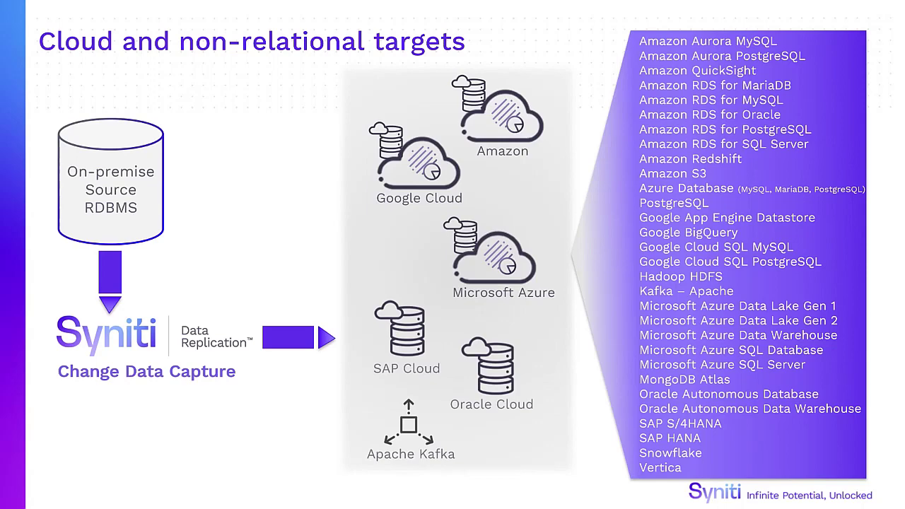
key(Right)
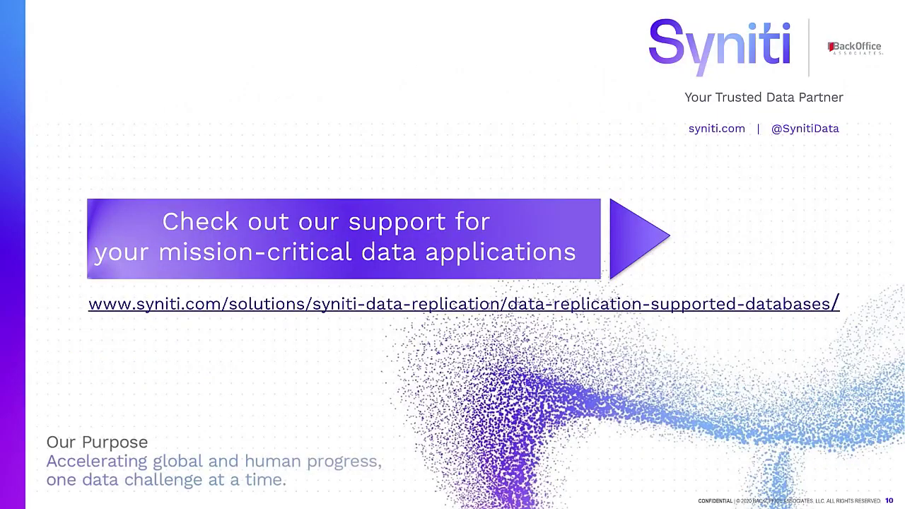